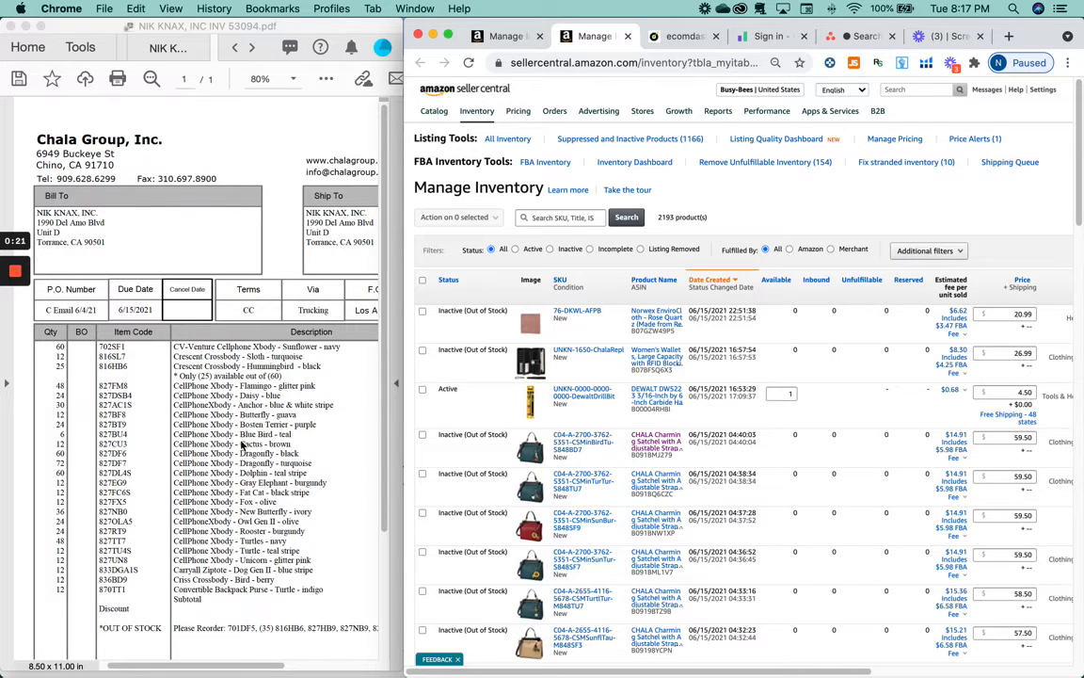
- Go to the Manage Inventory page, keeping the supplier invoice at hand
scroll(259, 418, "down", 2)
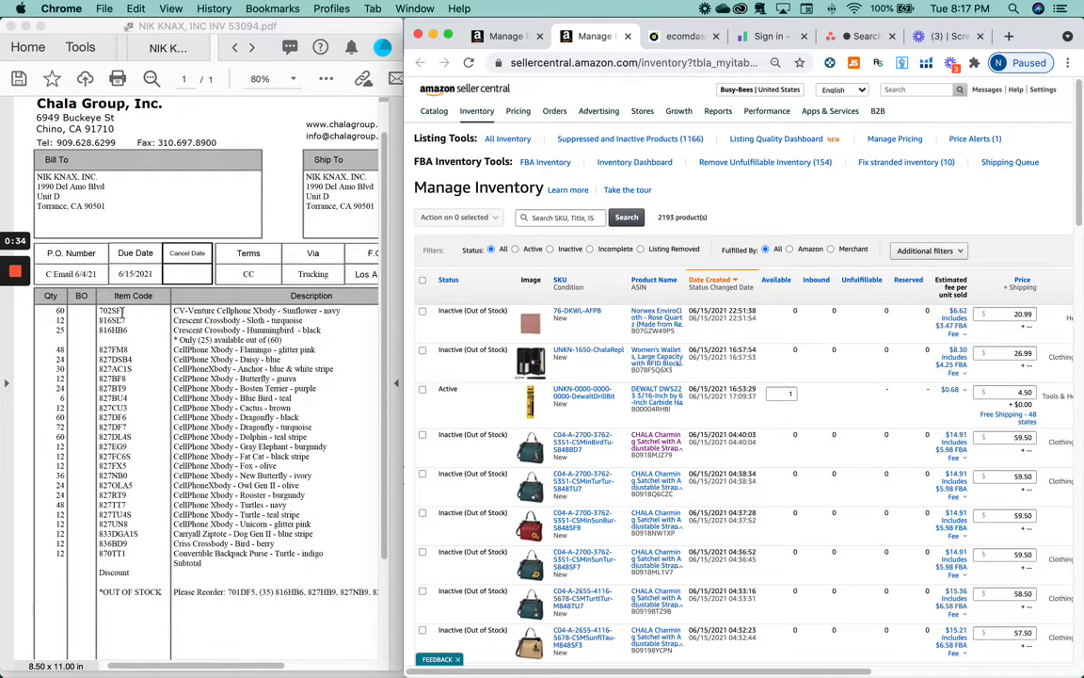
left_click(266, 350)
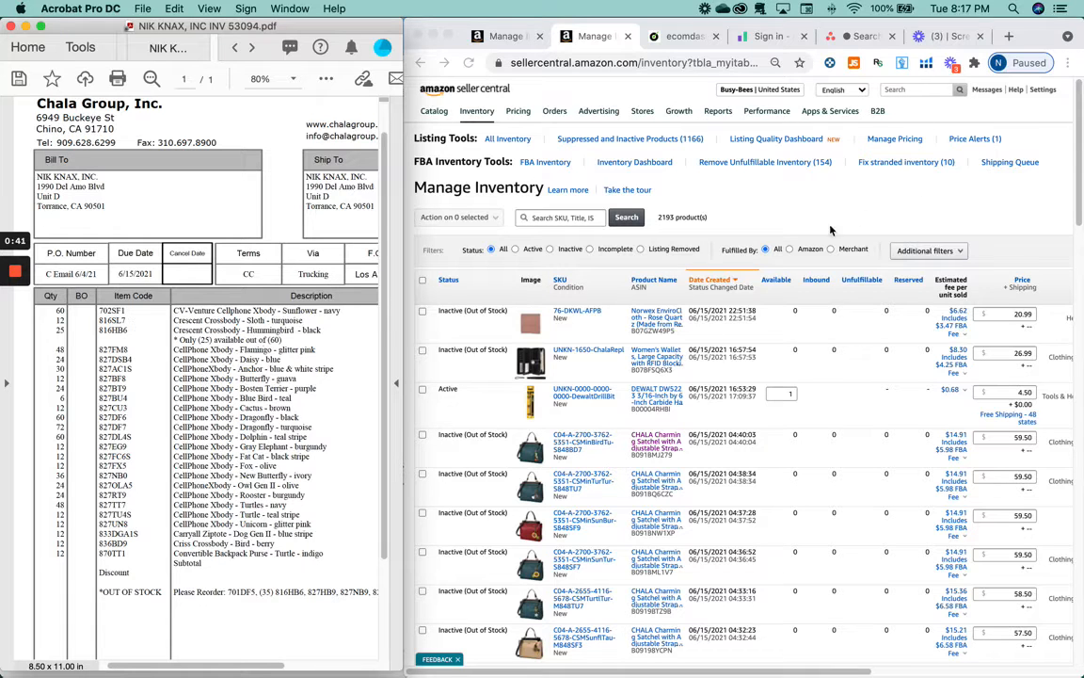
left_click(468, 111)
mouse_move(470, 113)
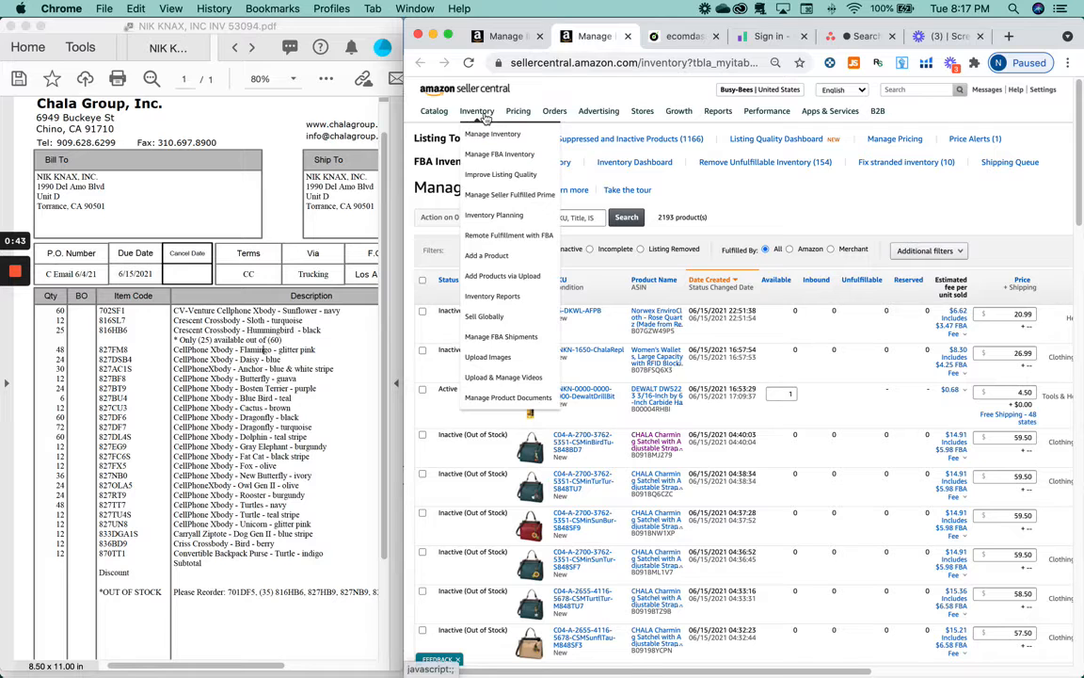
left_click(484, 138)
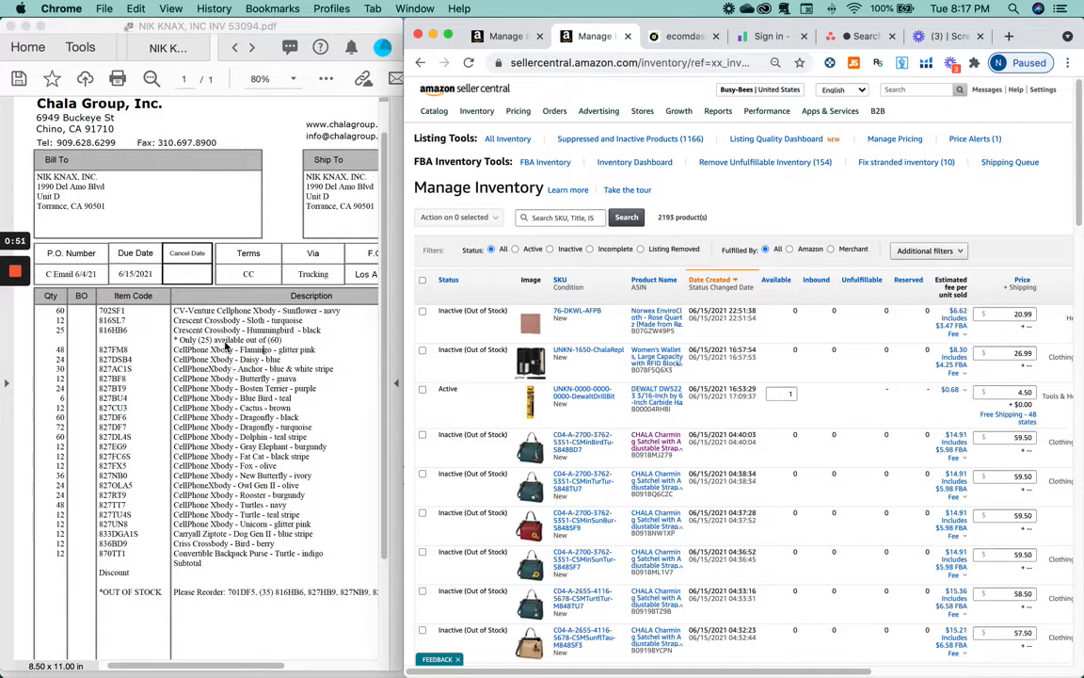
left_click(261, 418)
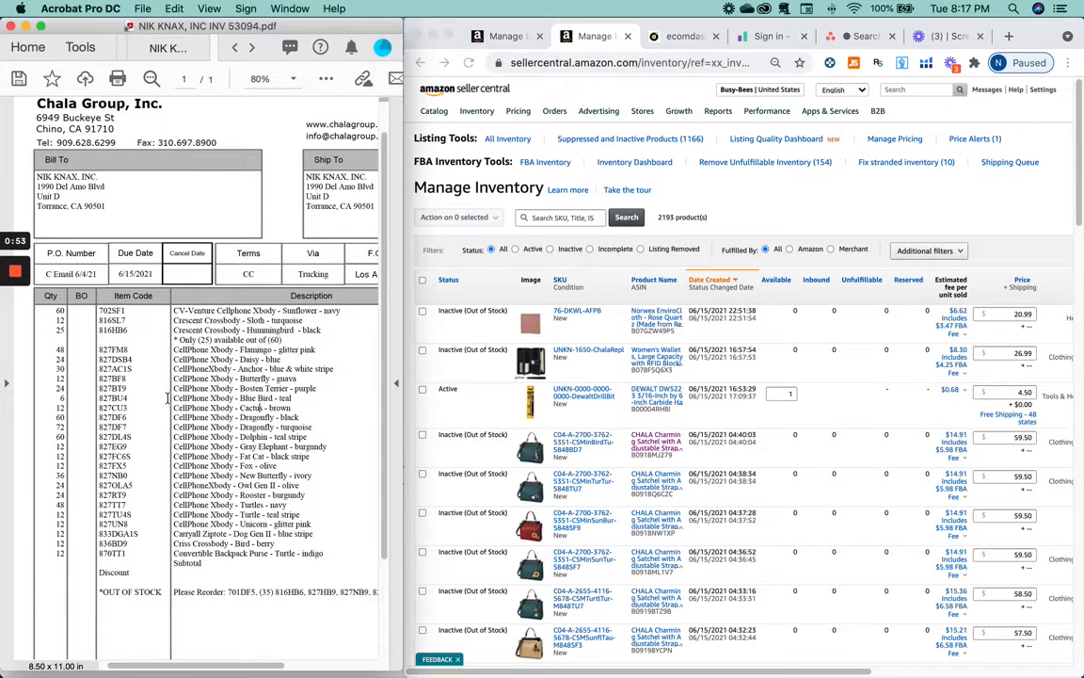
left_click(546, 222)
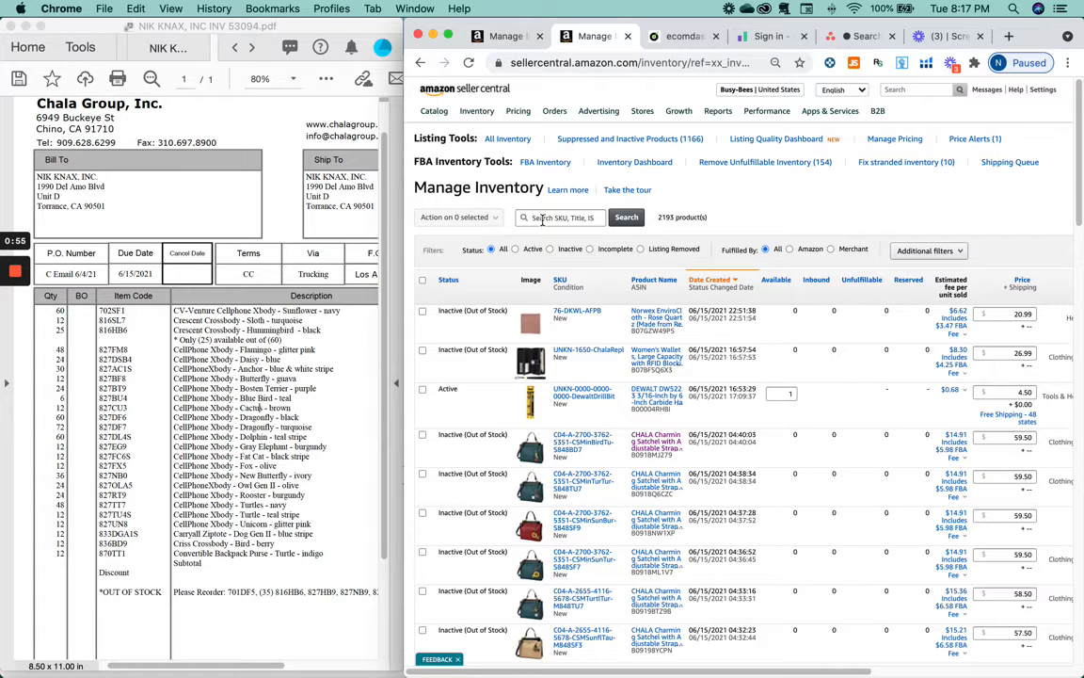
- Search the inventory for 'chala sunflower' and scan the 23 results
left_click(542, 219)
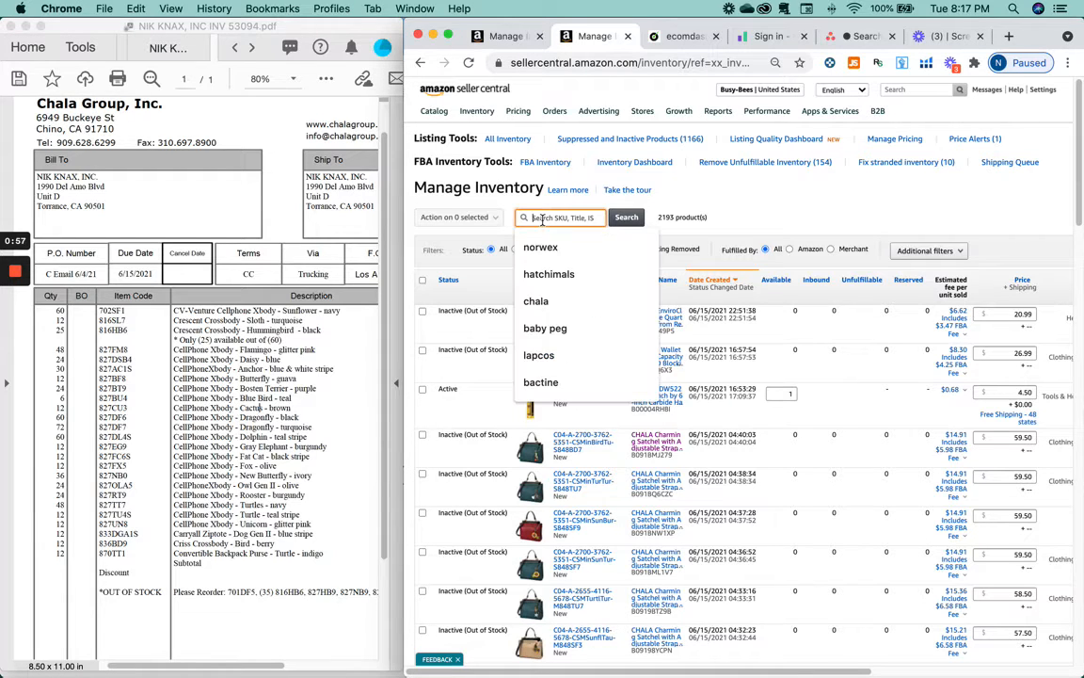
type("chla")
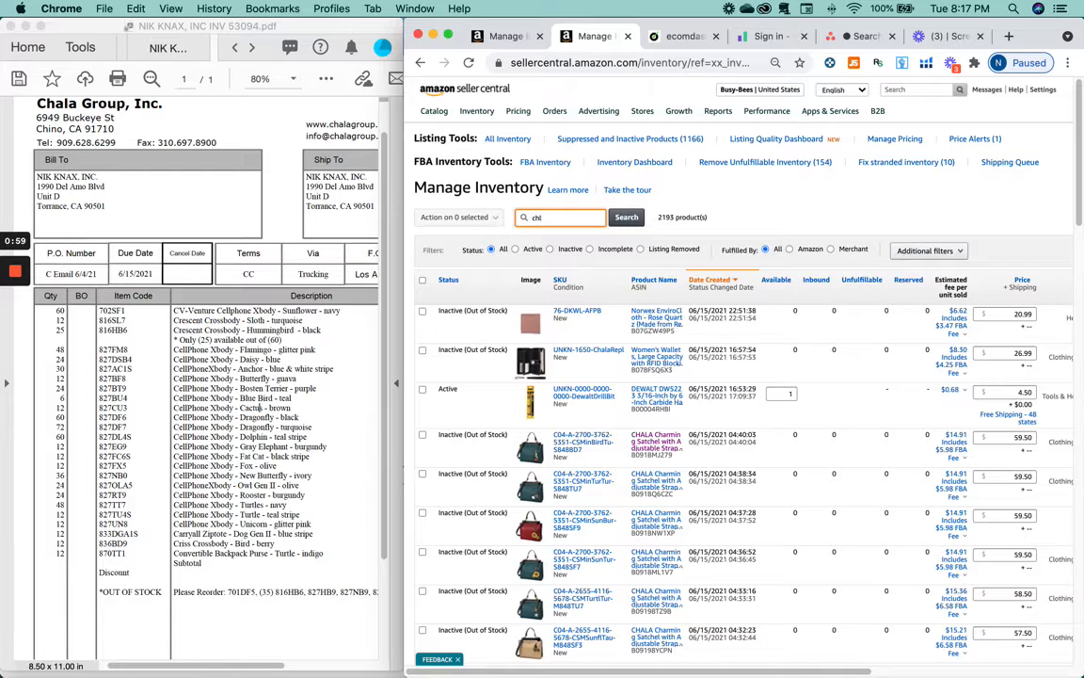
key("BackSpace")
type("ala")
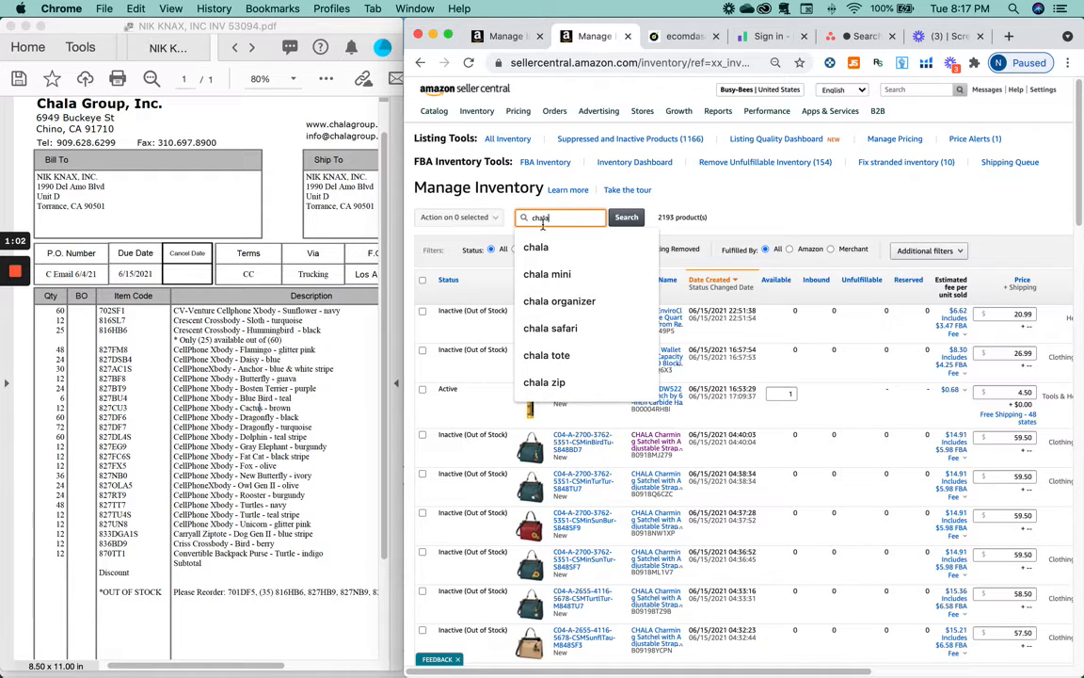
type(" sunflower")
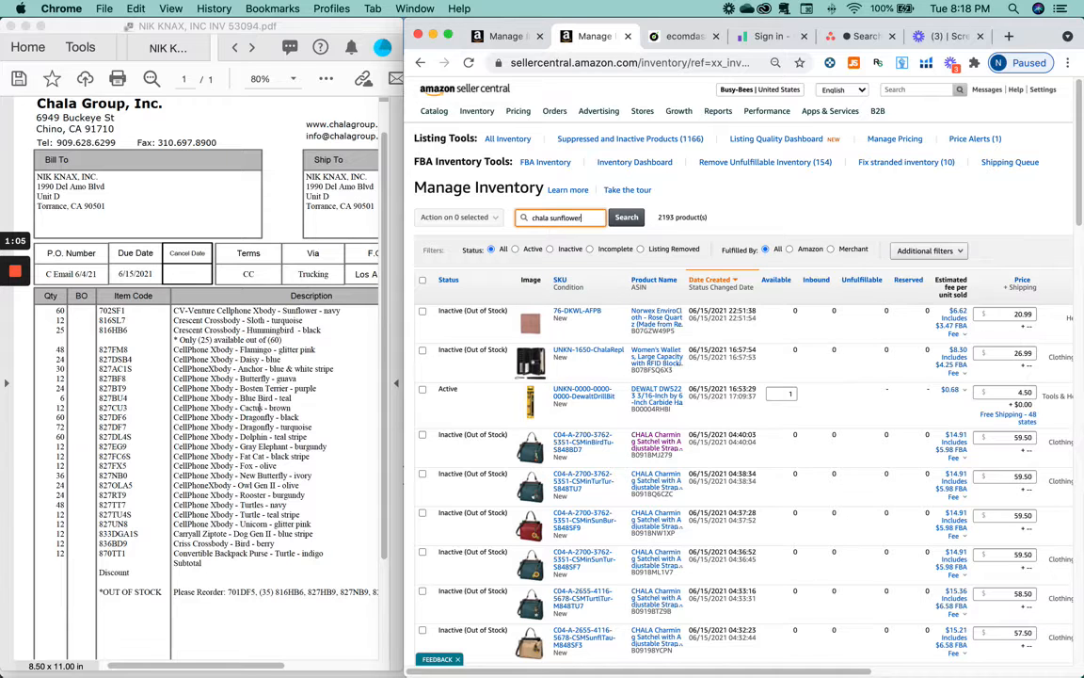
key("Return")
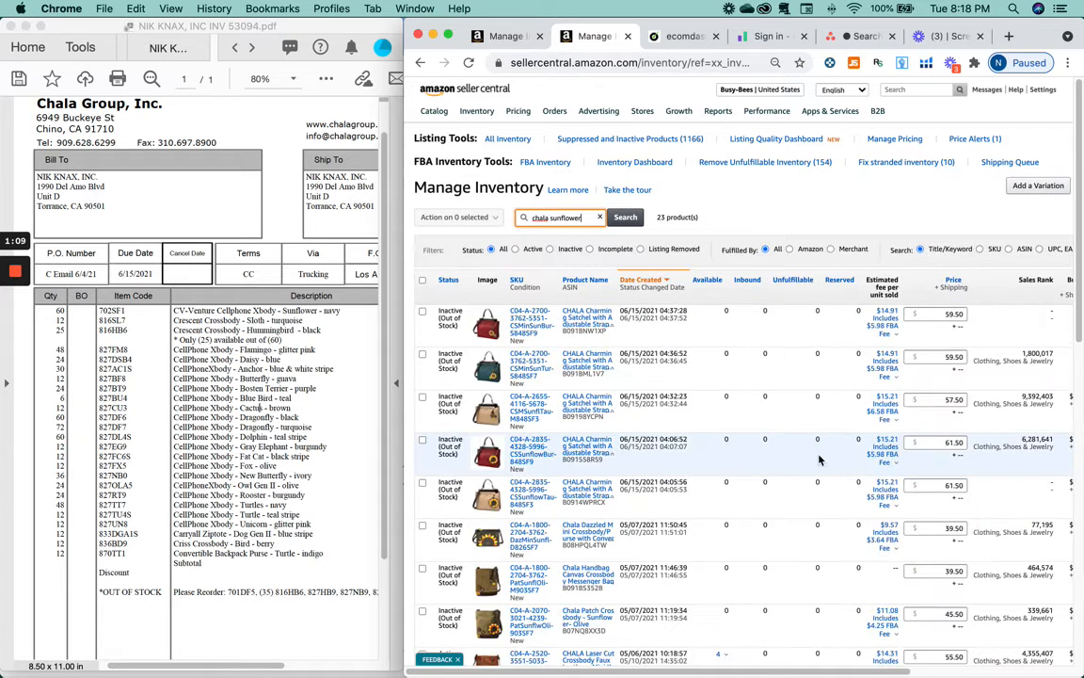
scroll(815, 460, "down", 1)
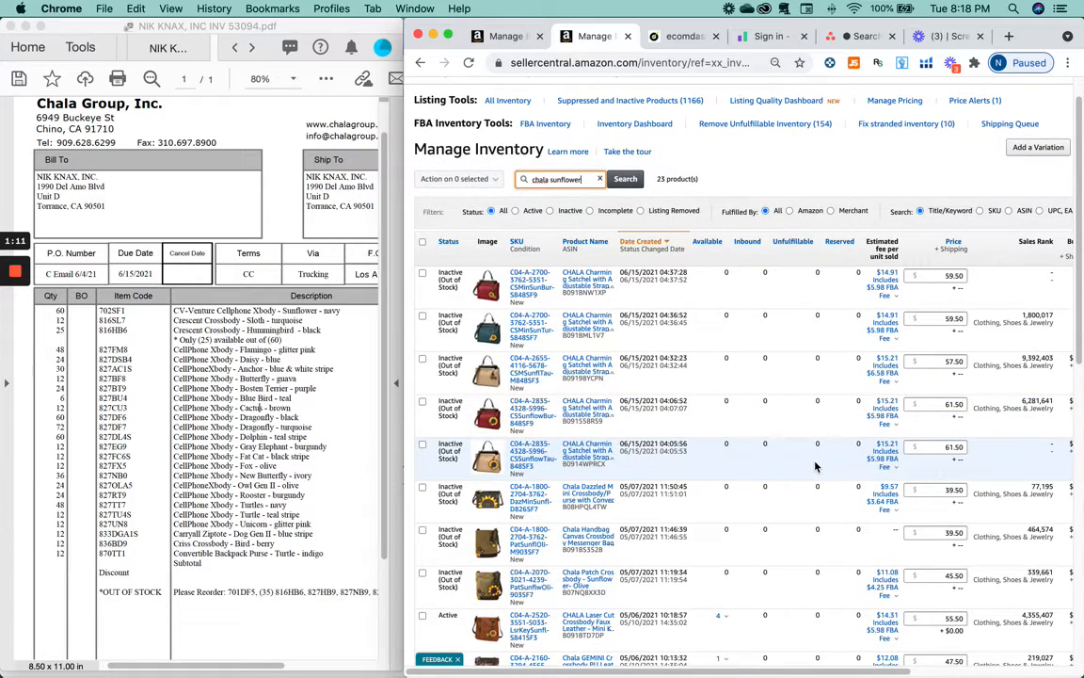
scroll(815, 465, "down", 3)
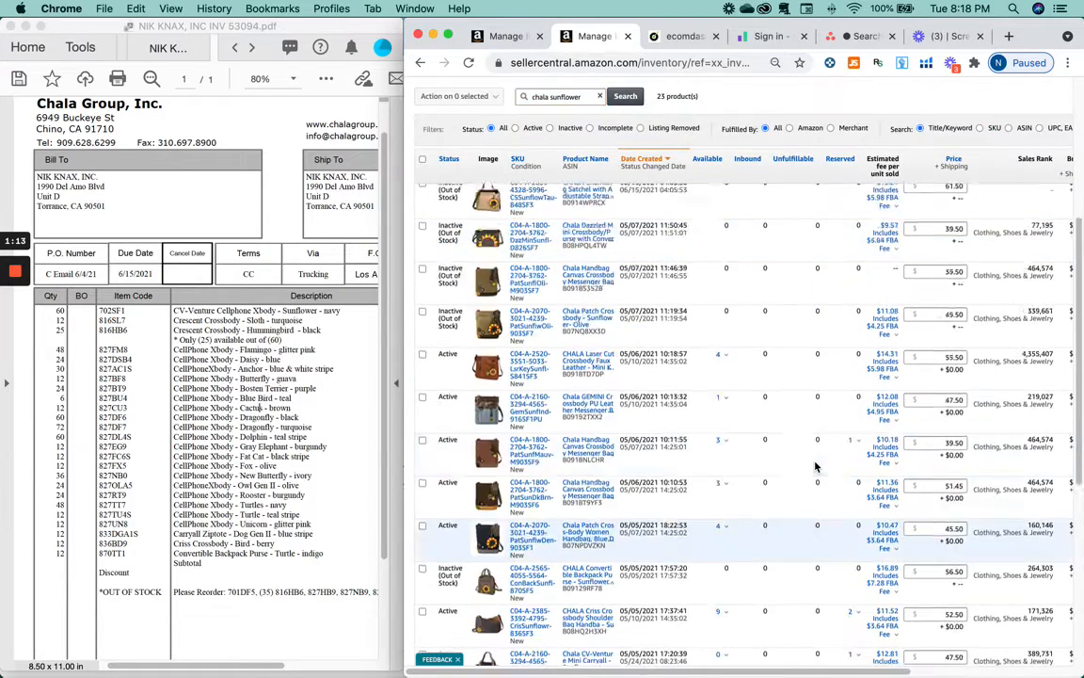
scroll(815, 465, "up", 5)
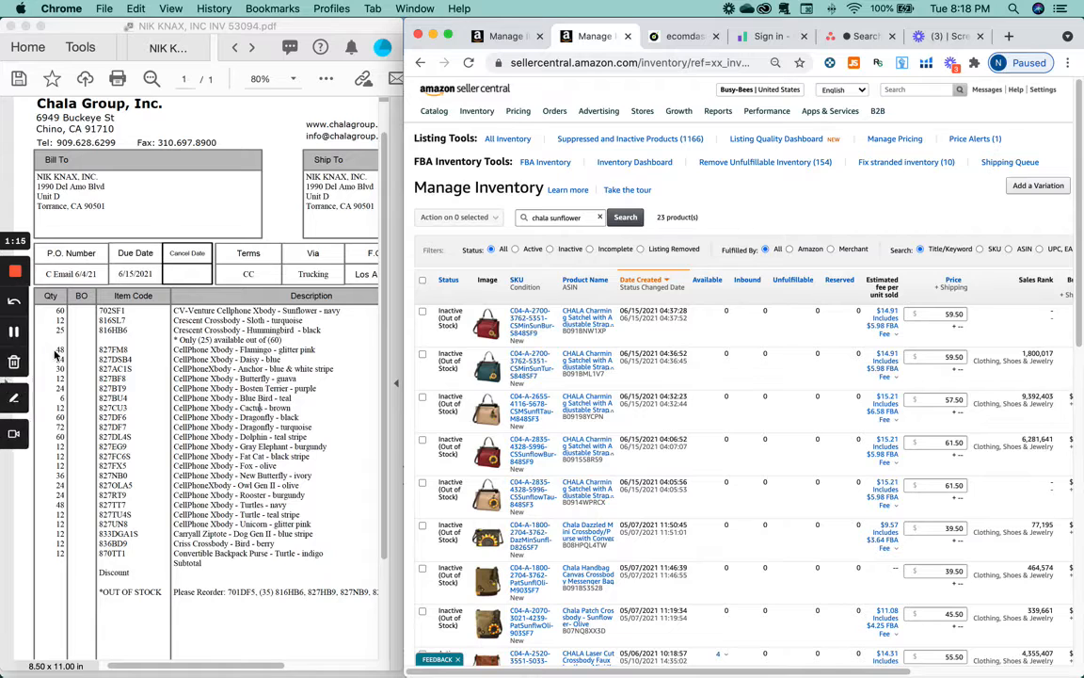
double_click(109, 312)
key("ctrl+c")
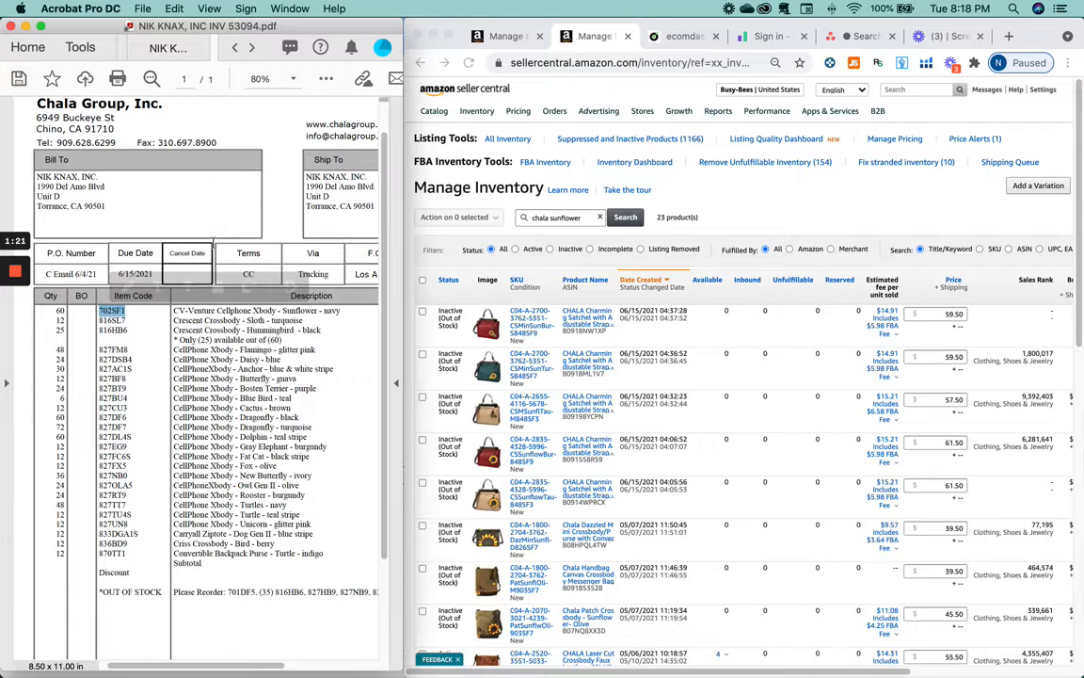
- Find SKU 702SF1 in the results and tick its checkbox
left_click(860, 234)
key("ctrl+f")
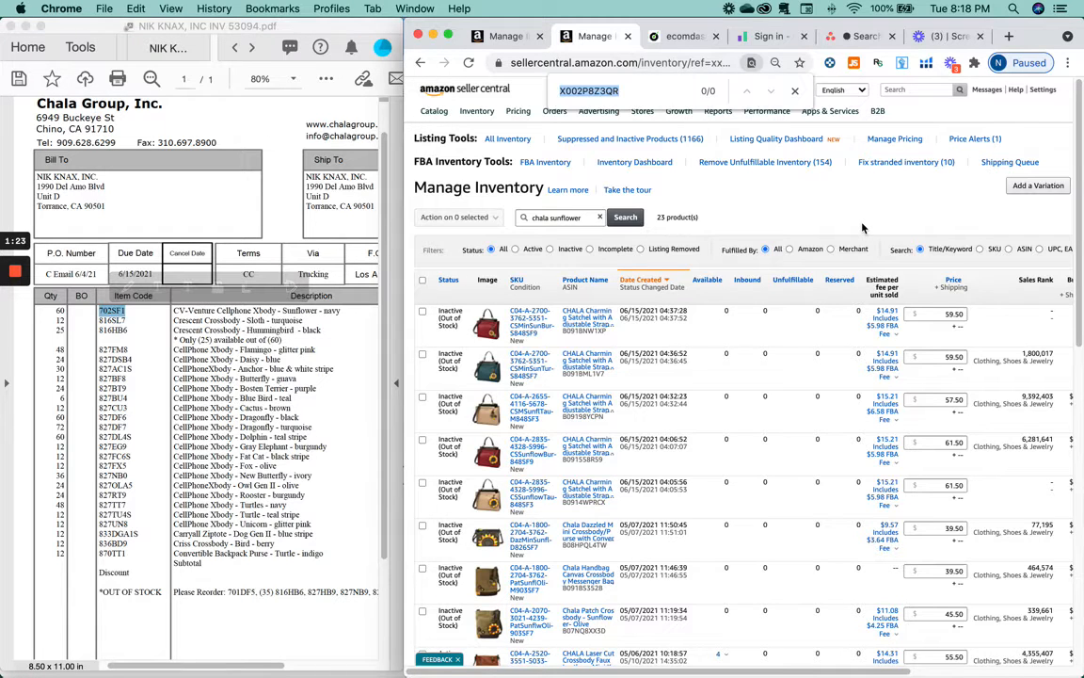
key("ctrl+v")
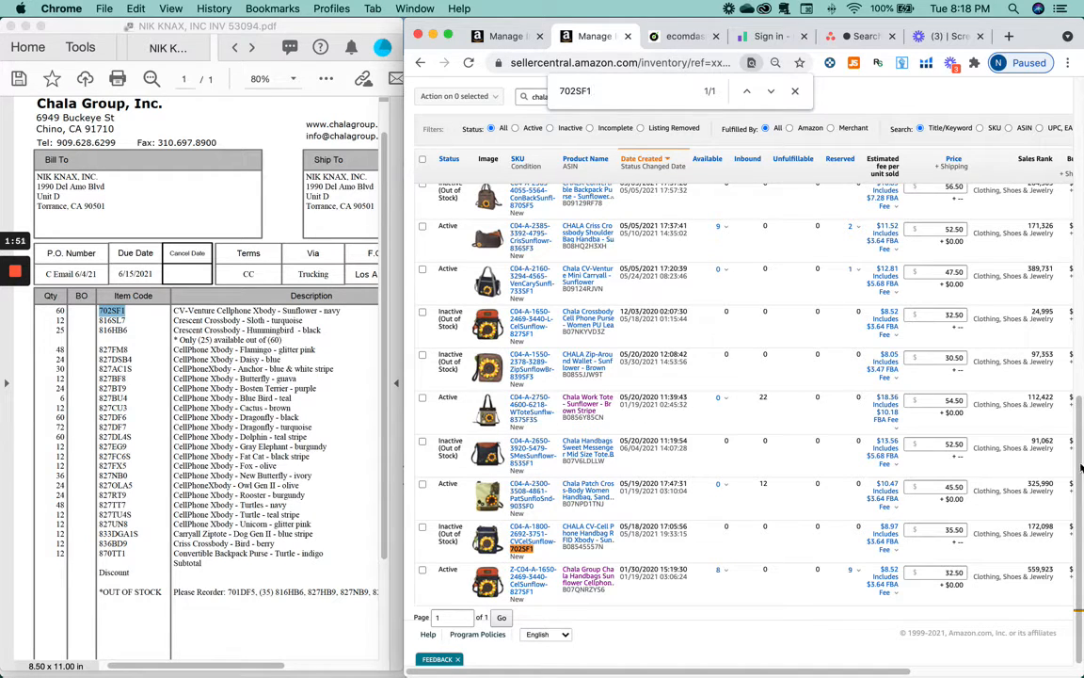
mouse_move(1081, 458)
left_mouse_down()
mouse_move(1081, 437)
mouse_move(1081, 461)
left_mouse_up()
left_click(421, 526)
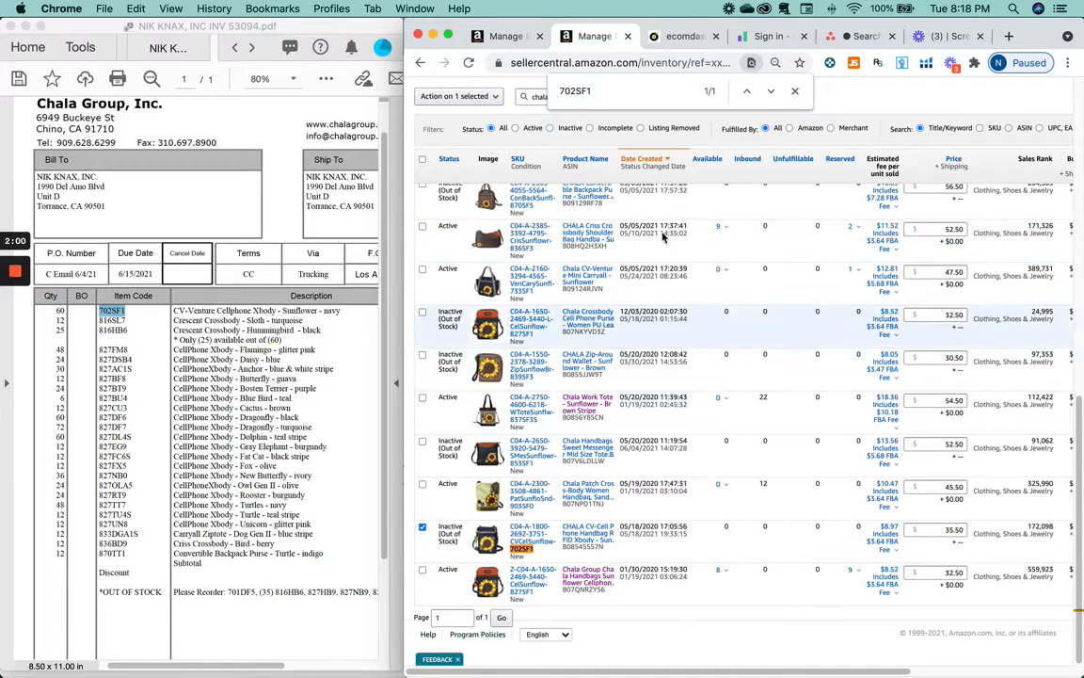
- Copy item code 816SL7 from the supplier invoice
left_click(142, 326)
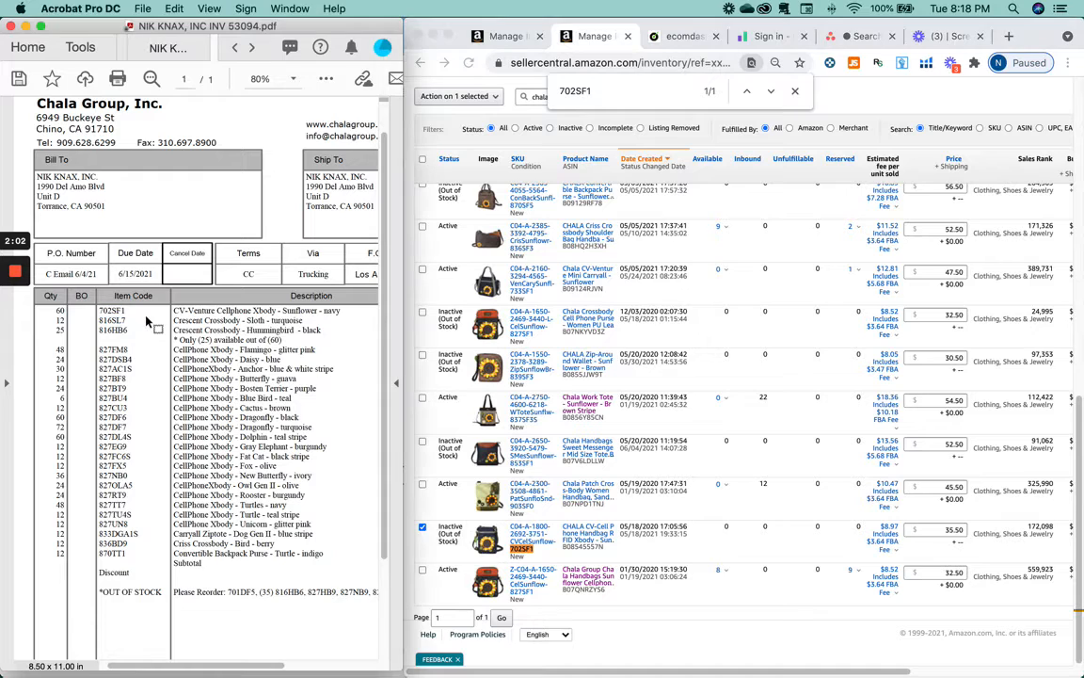
double_click(111, 321)
key("super+c")
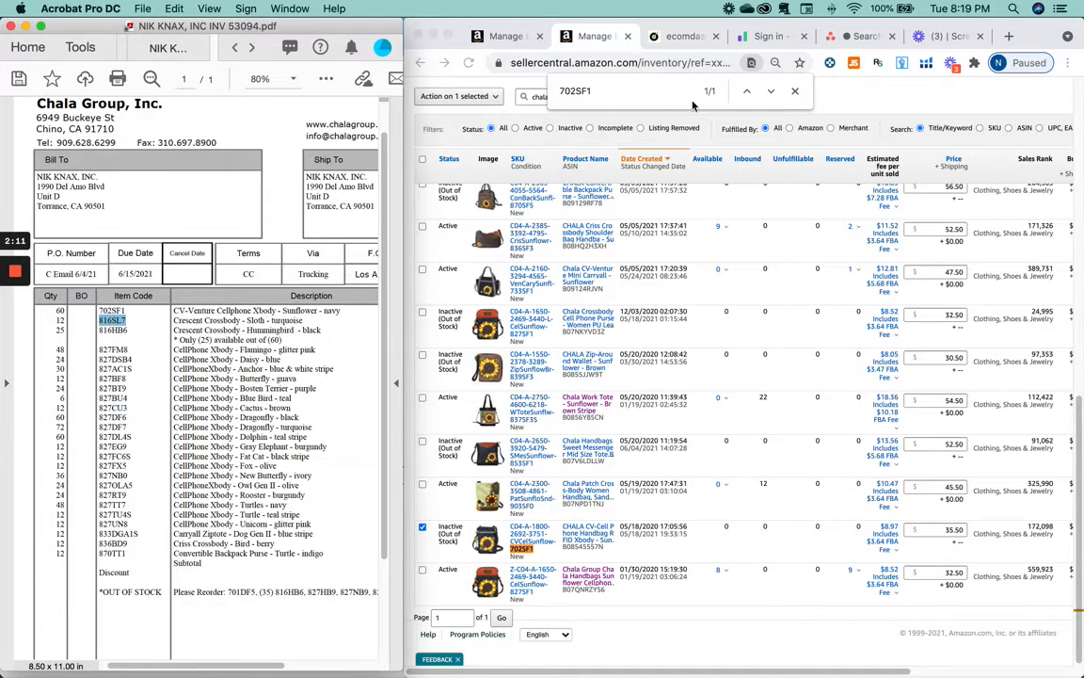
left_click(796, 93)
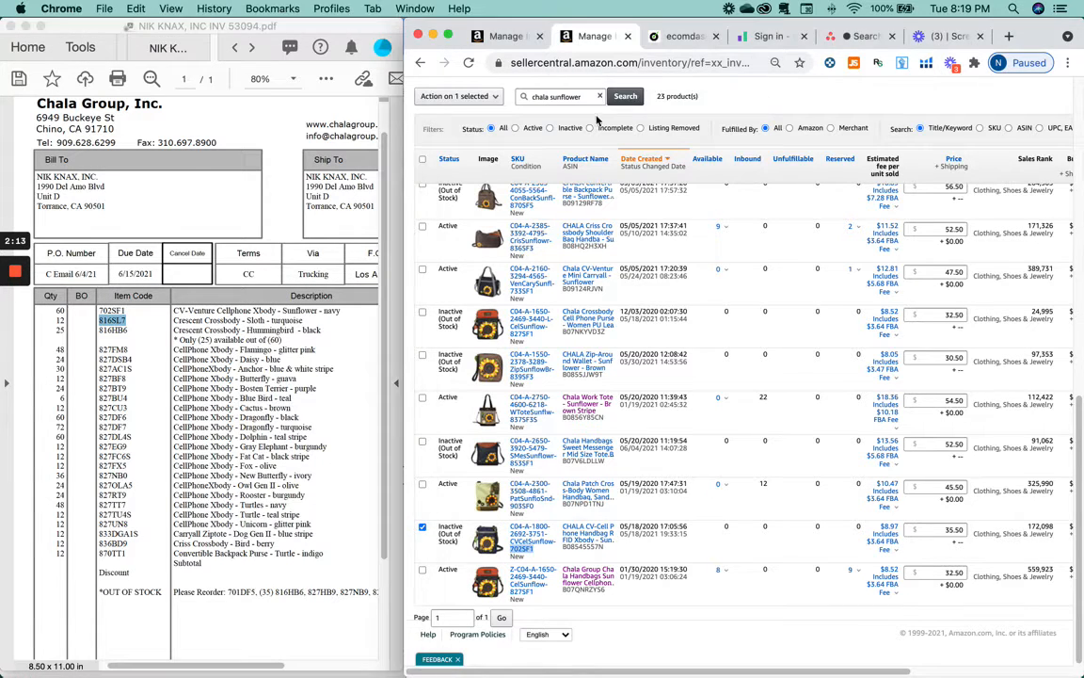
- Search for 'chala sloth' and tick the 816SL7 sloth crossbody listing
double_click(569, 96)
type("sl")
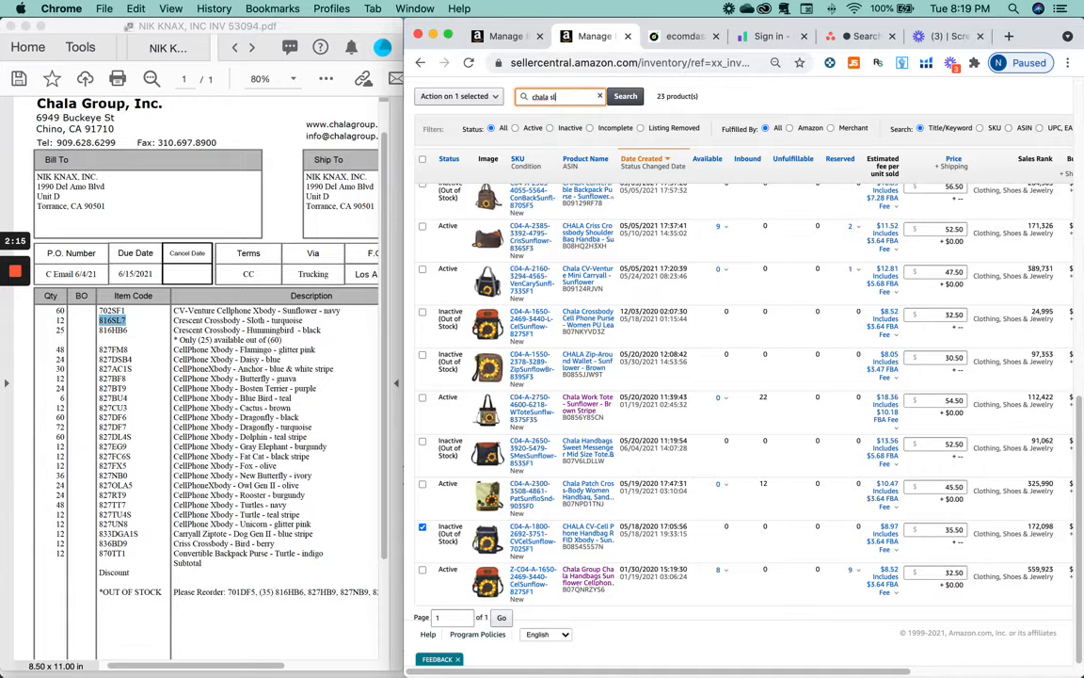
type("oth")
key("Return")
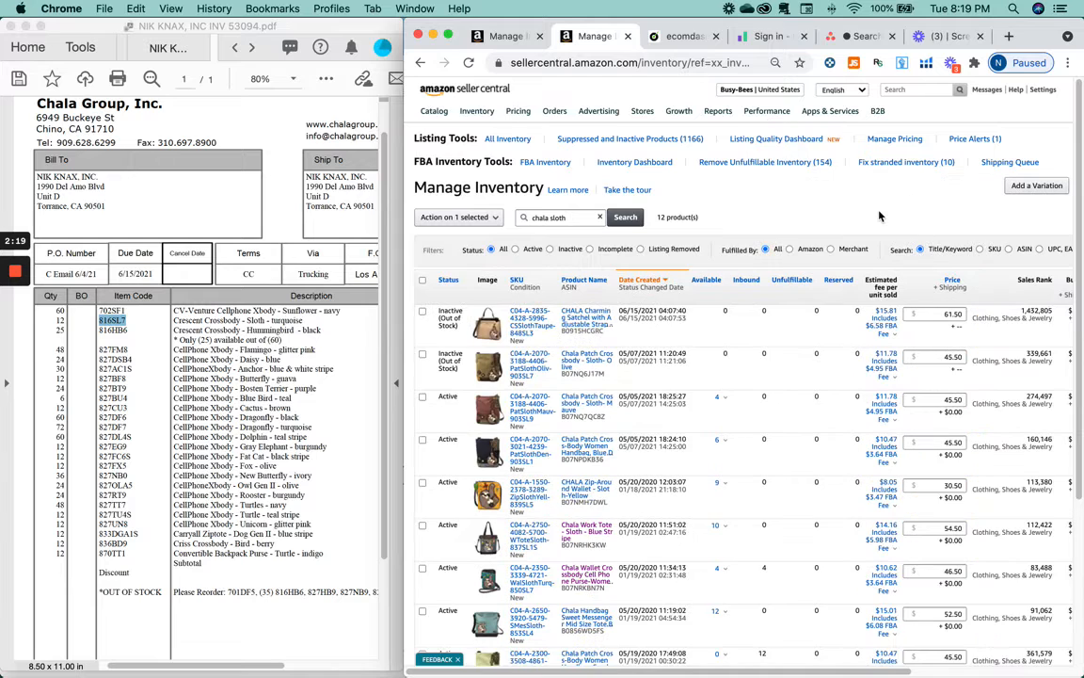
key("super+f")
key("super+v")
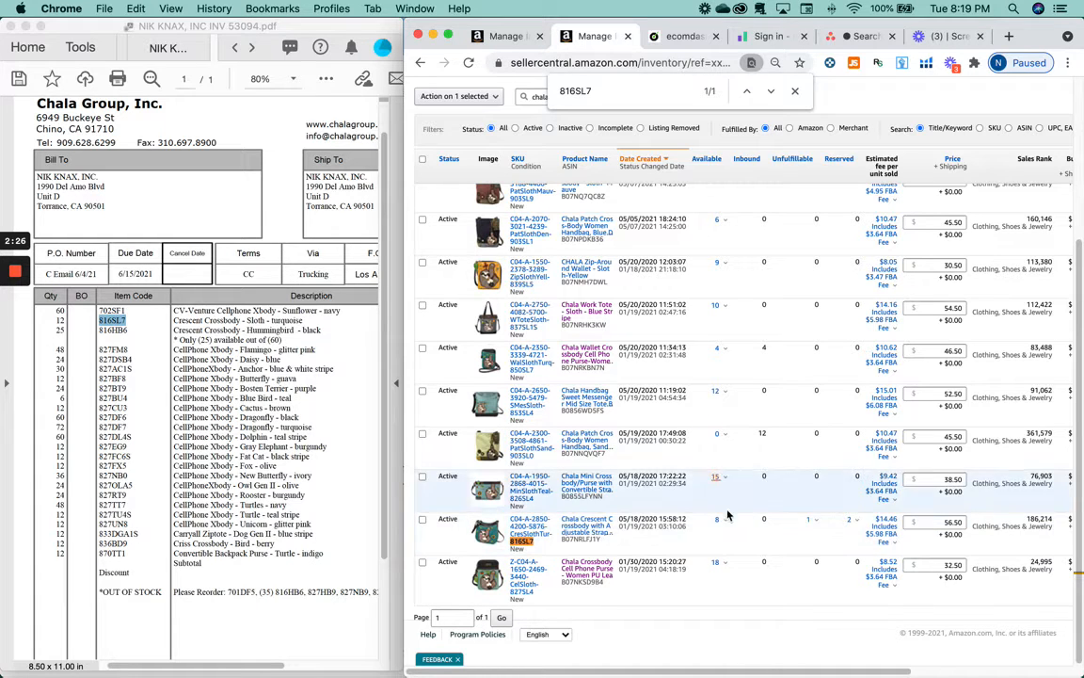
left_click(423, 521)
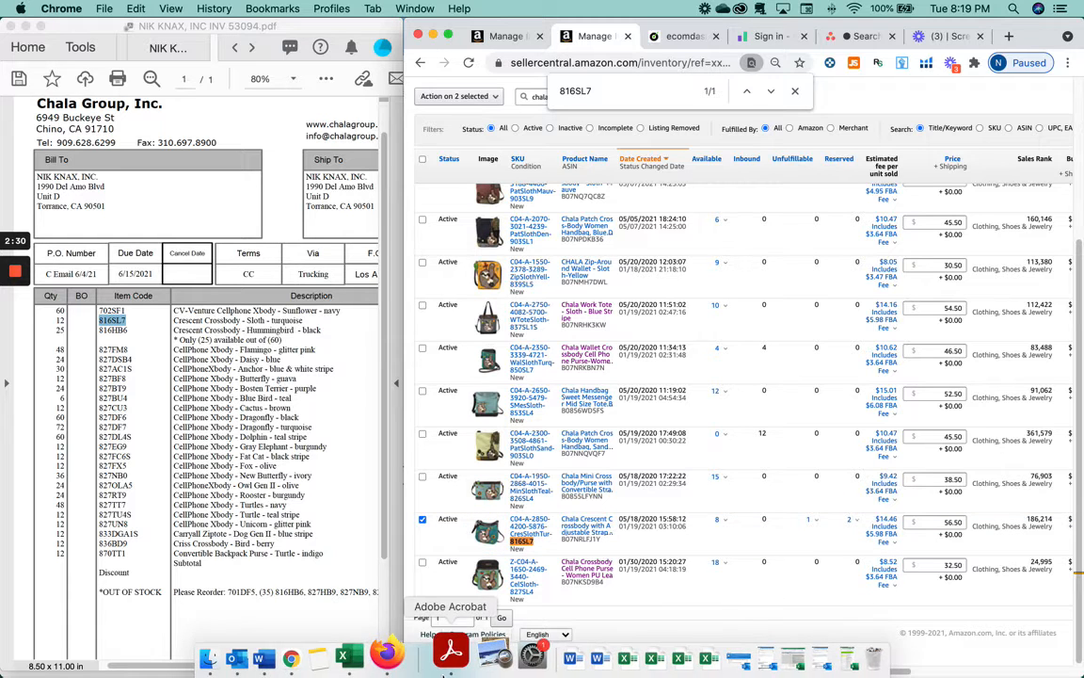
- Copy item code 816HB6 from the supplier invoice
double_click(113, 330)
key("super+c")
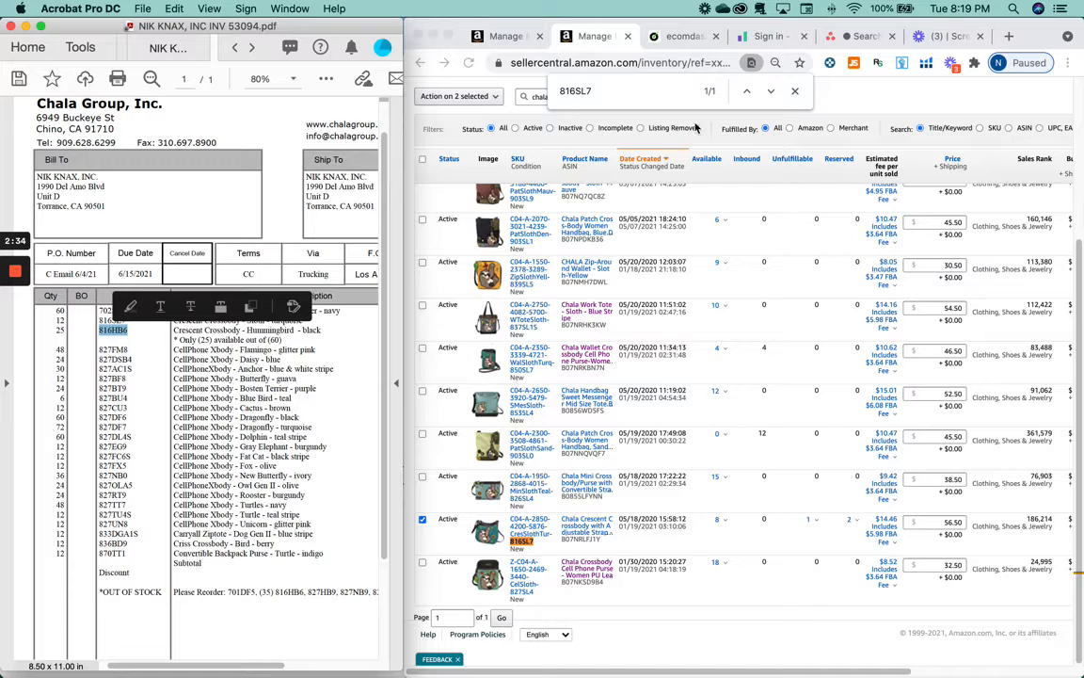
left_click(794, 90)
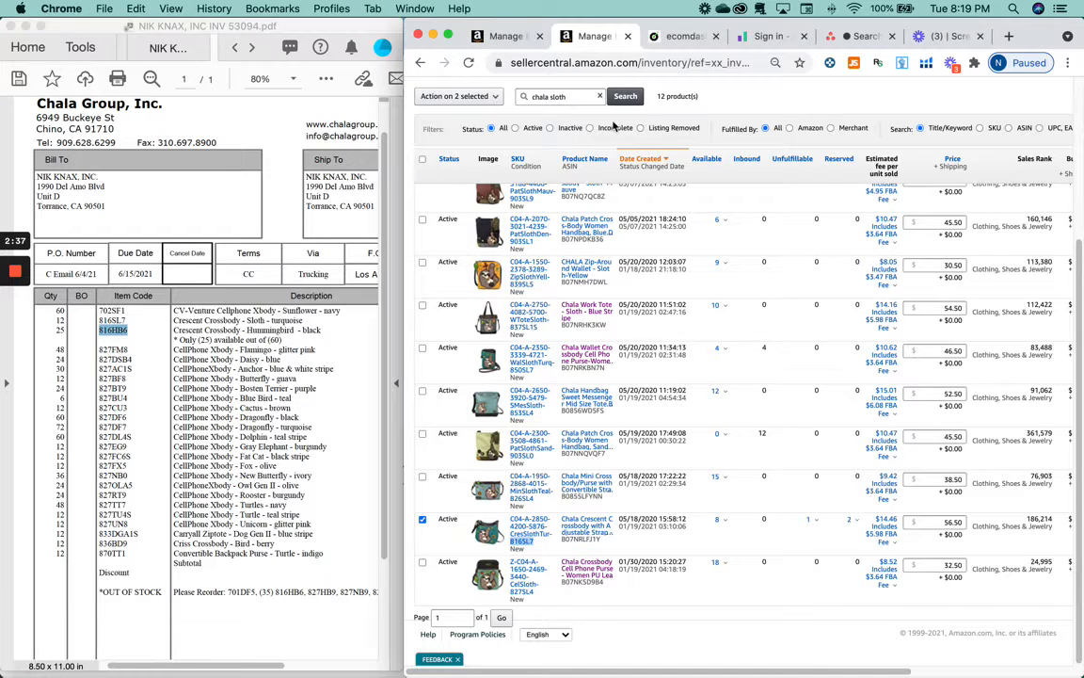
- Change the inventory search to 'chala hummingbird'
double_click(568, 98)
key("super+v")
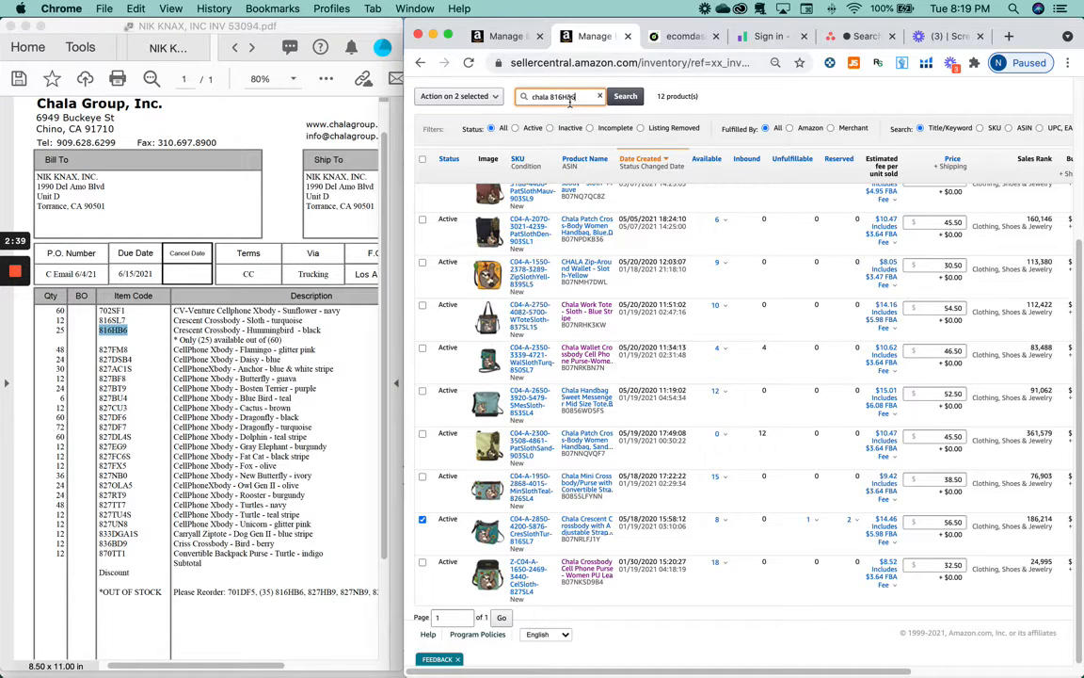
double_click(567, 98)
type("hummingbird")
key("Return")
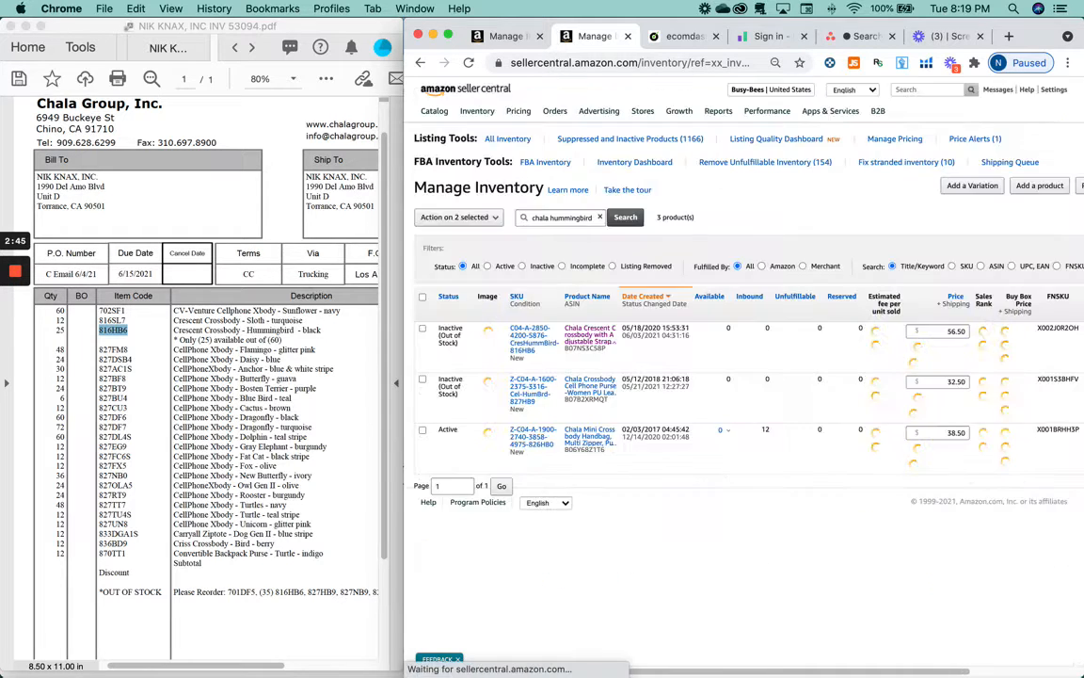
- Tick the 816HB6 hummingbird crossbody listing, making three listings selected
key("super+f")
key("super+v")
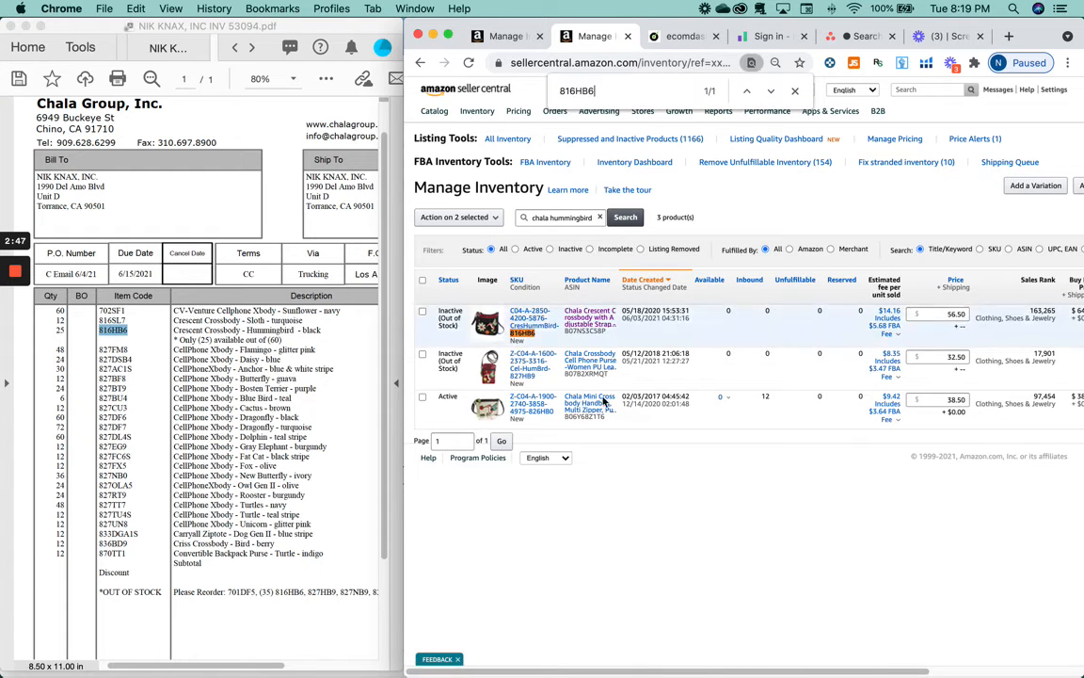
left_click(421, 313)
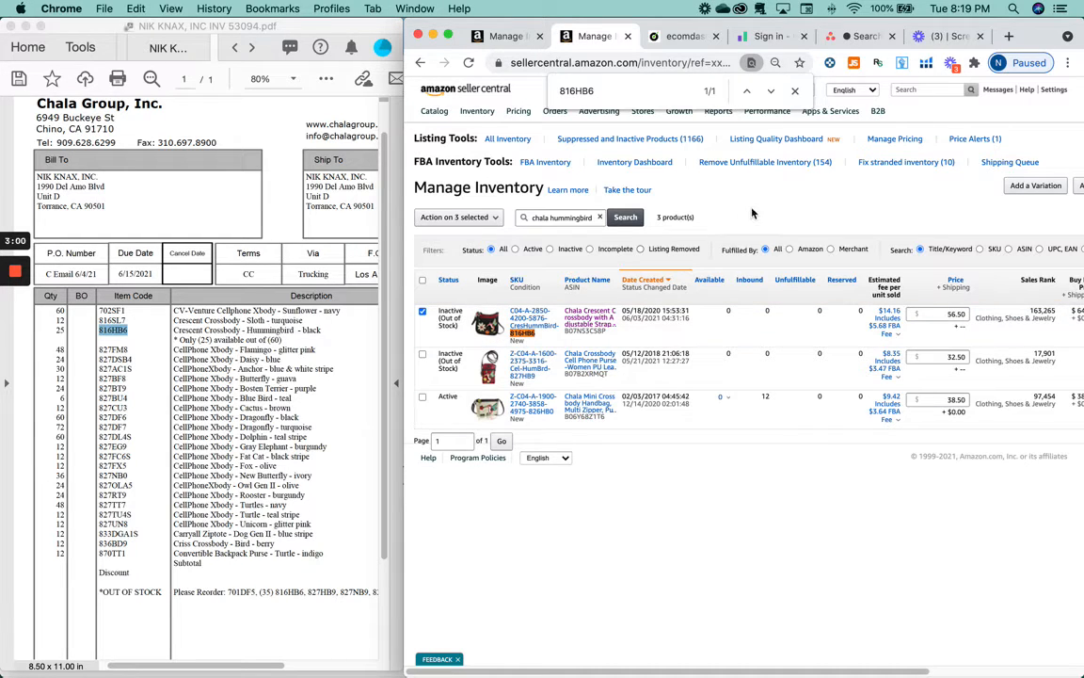
left_click(473, 218)
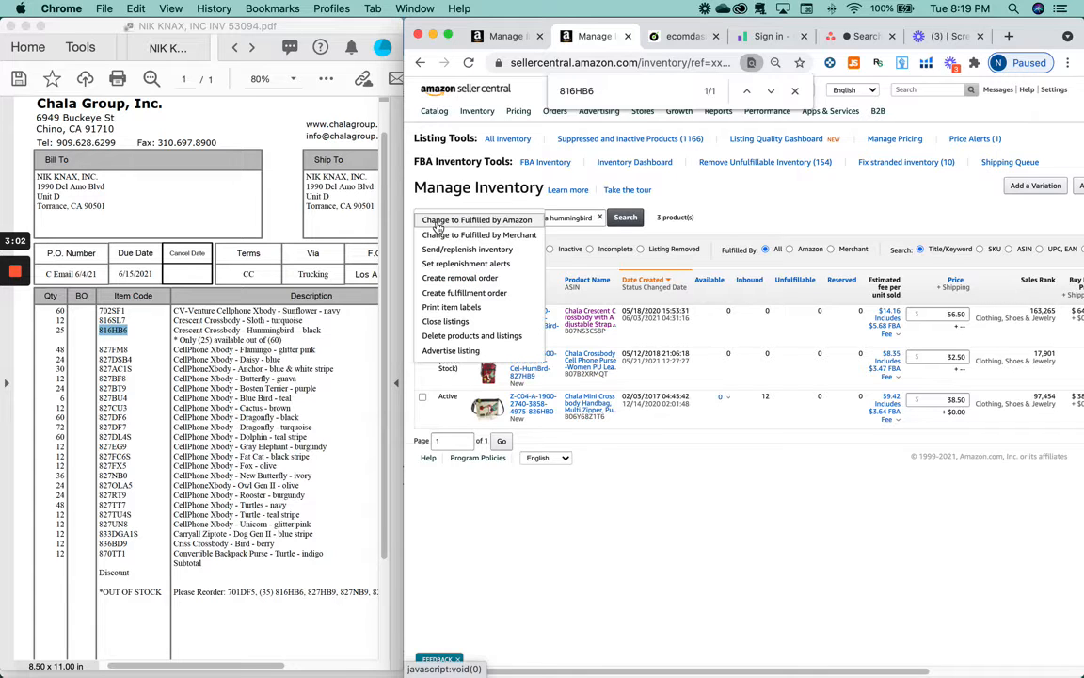
- Choose Send/replenish inventory for the three selected listings and confirm
left_click(441, 250)
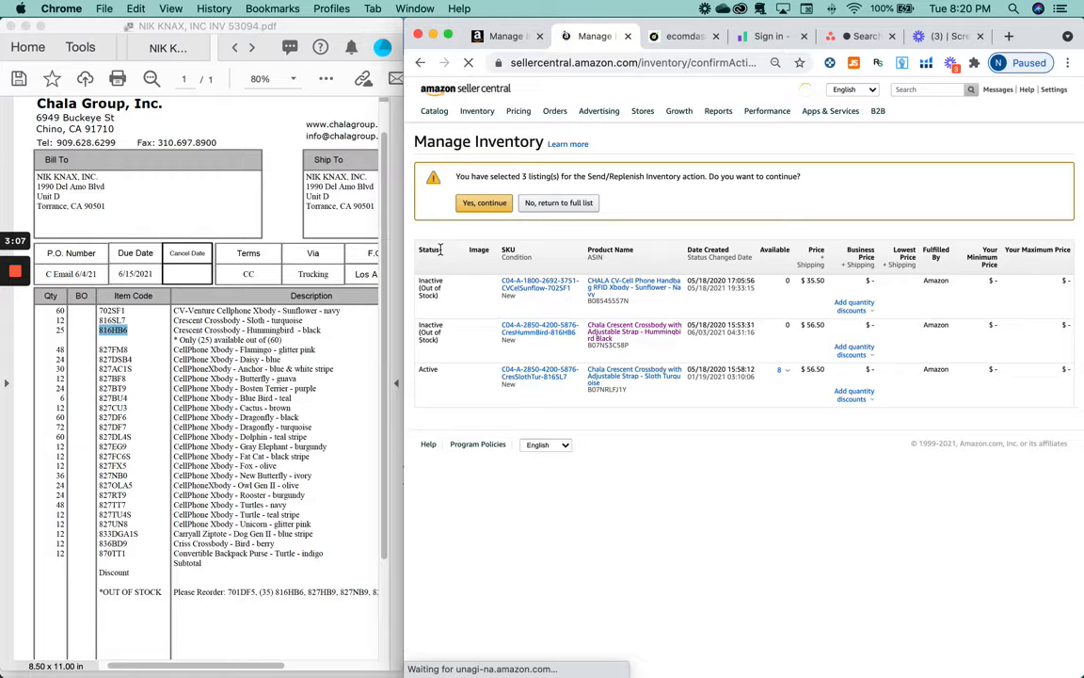
left_click(484, 203)
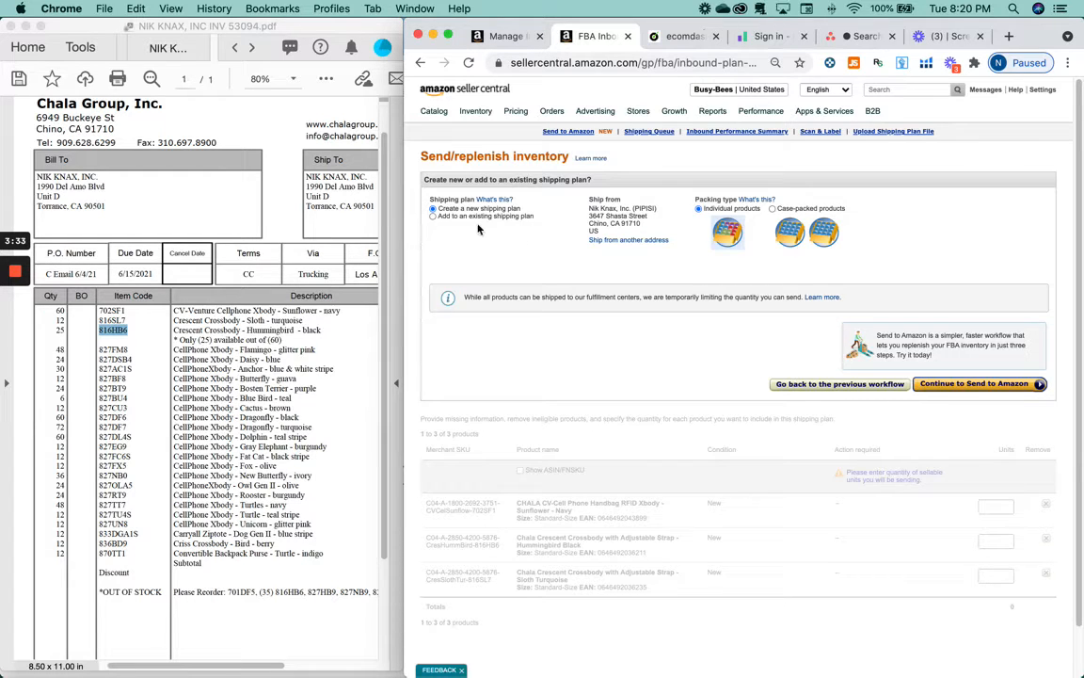
- Switch the ship-from address from Chino to the Torrance address
left_click(610, 242)
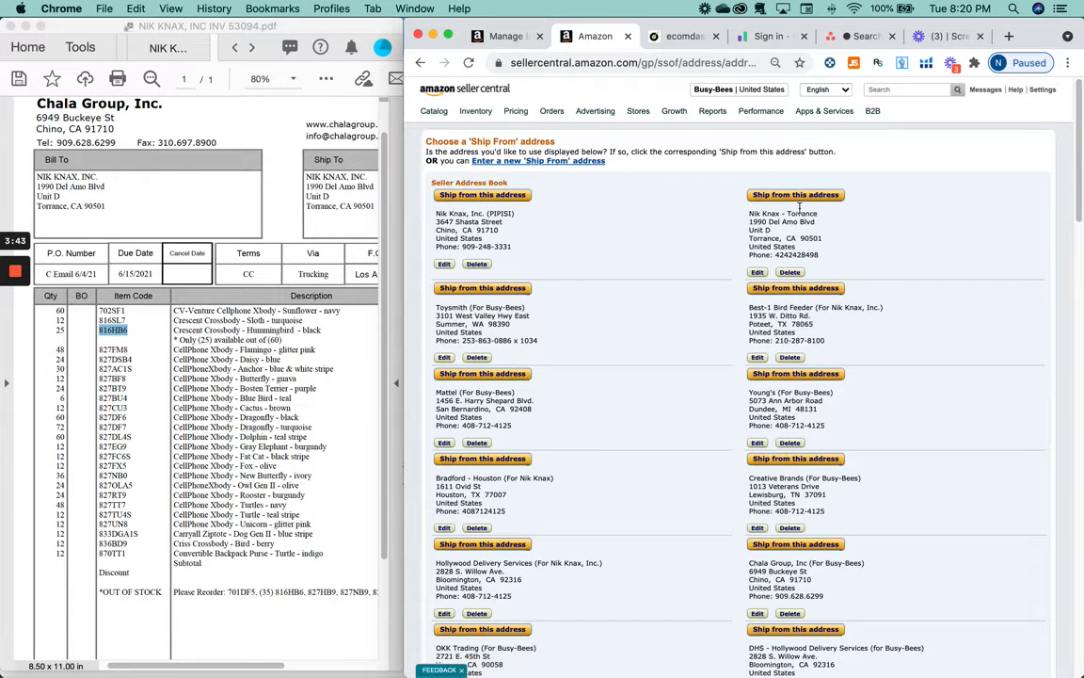
left_click(819, 197)
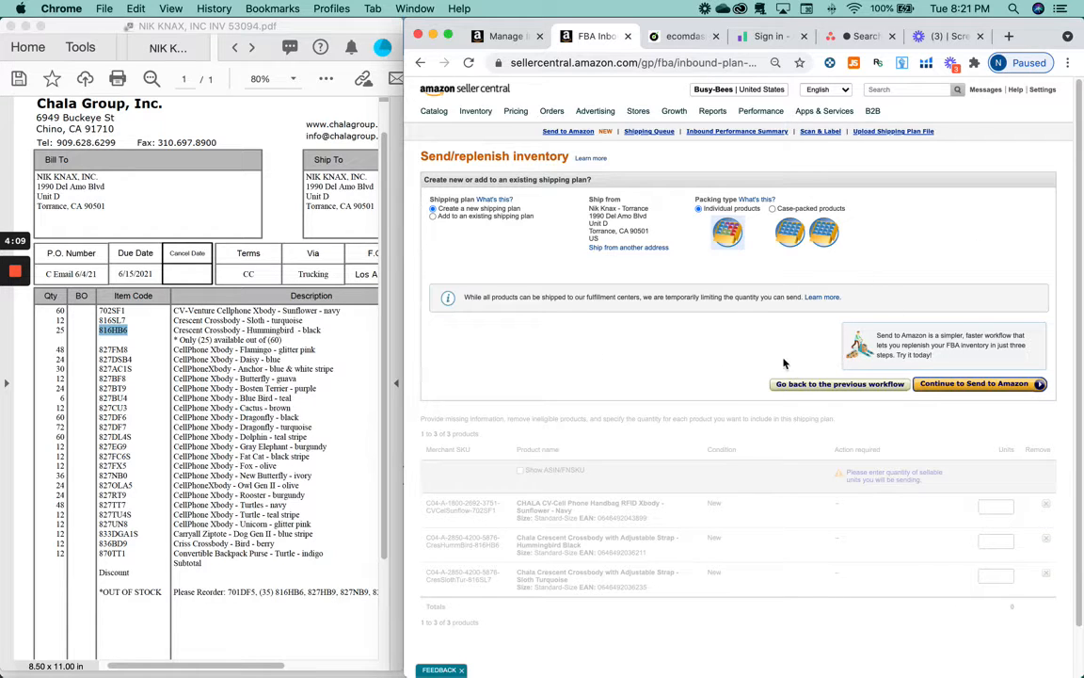
- Return to the previous workflow and bring up the plan's Rename dialog
left_click(887, 384)
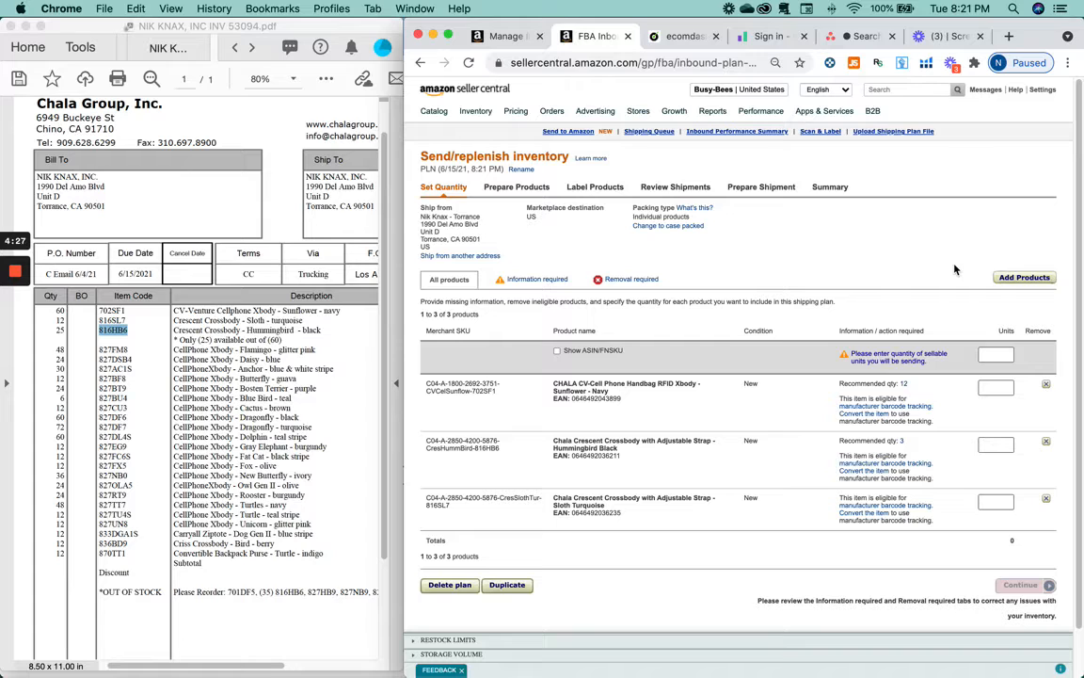
left_click(521, 168)
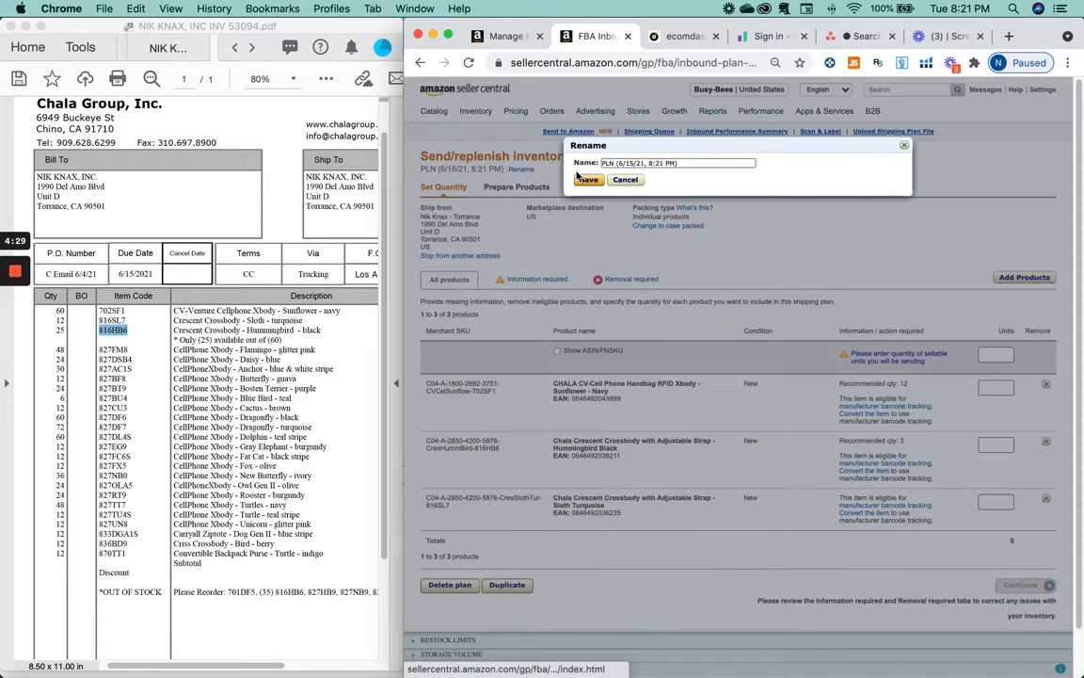
- Replace the default plan name with 'Chala - Arriving Soon (Inv 53094,'
triple_click(734, 161)
key("BackSpace")
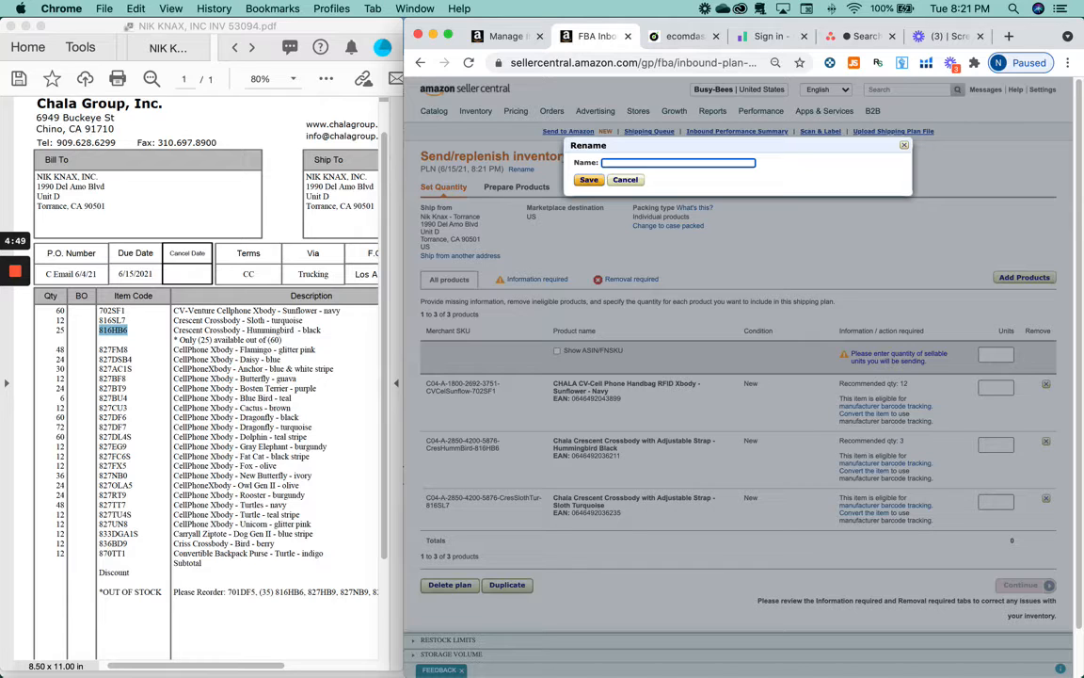
type("Chala - Arriving Soon (Inv")
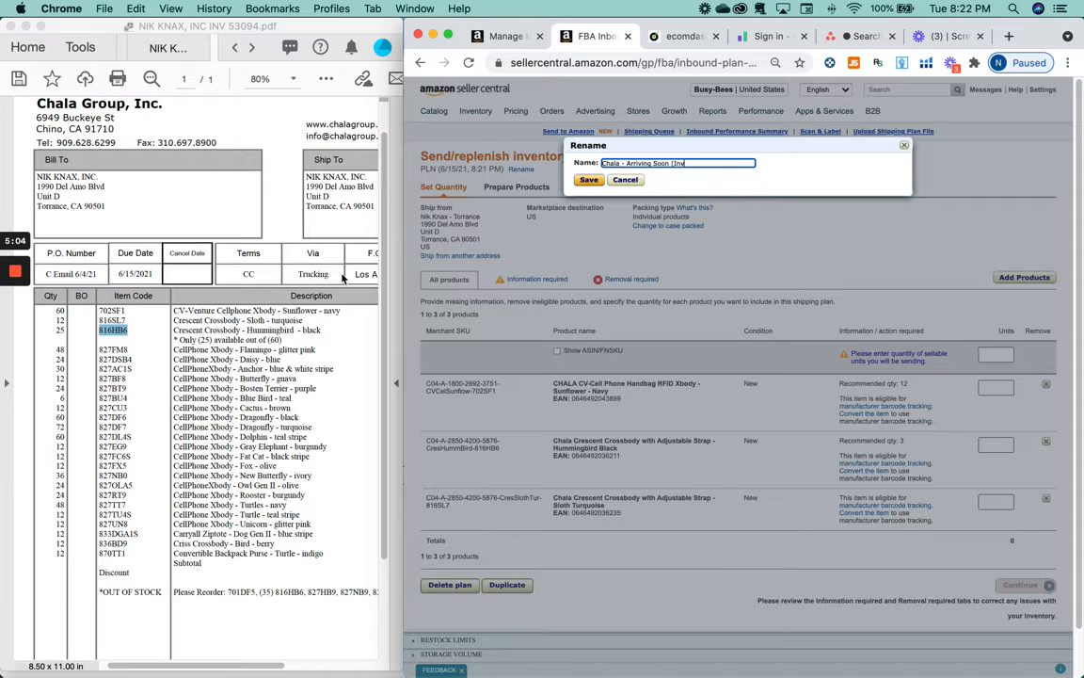
left_click(142, 301)
scroll(285, 293, "right", 2)
scroll(286, 293, "right", 5)
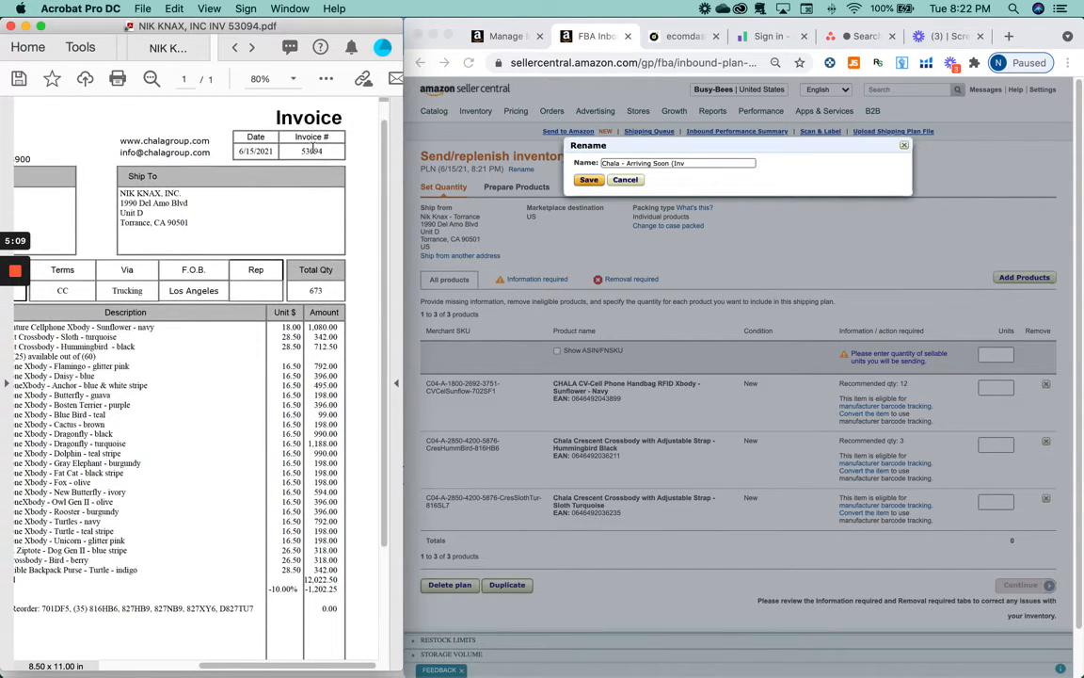
double_click(313, 148)
key("super+c")
left_click(688, 162)
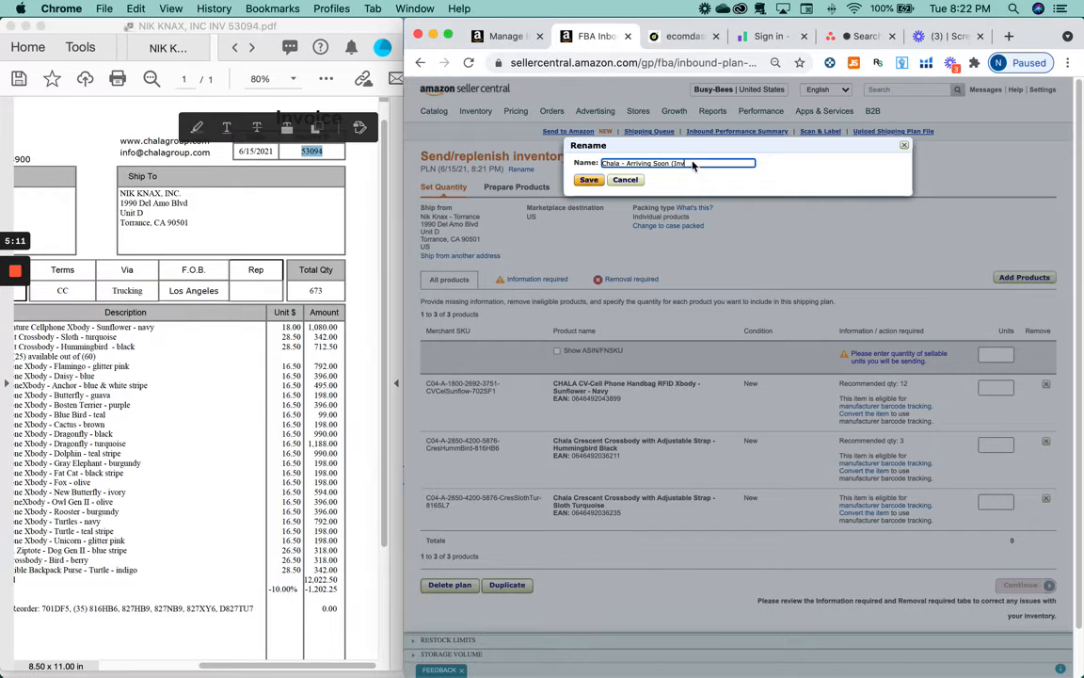
key("super+v")
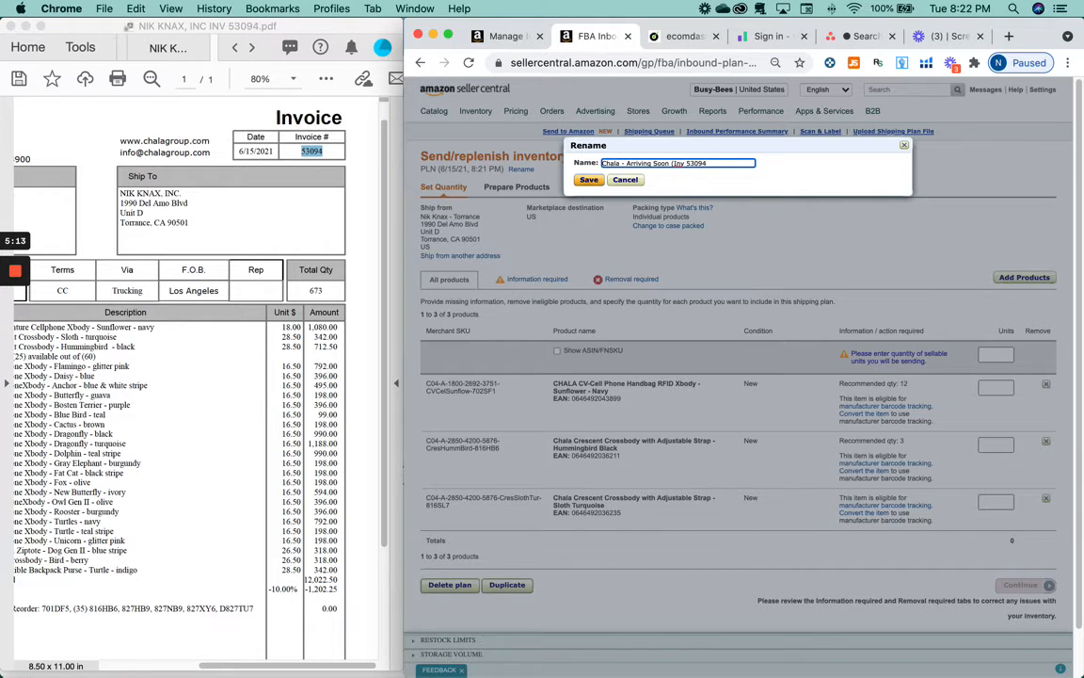
type(",")
- Check the invoice's order date and append 'Order 6/7/21)' to the name
left_click(177, 298)
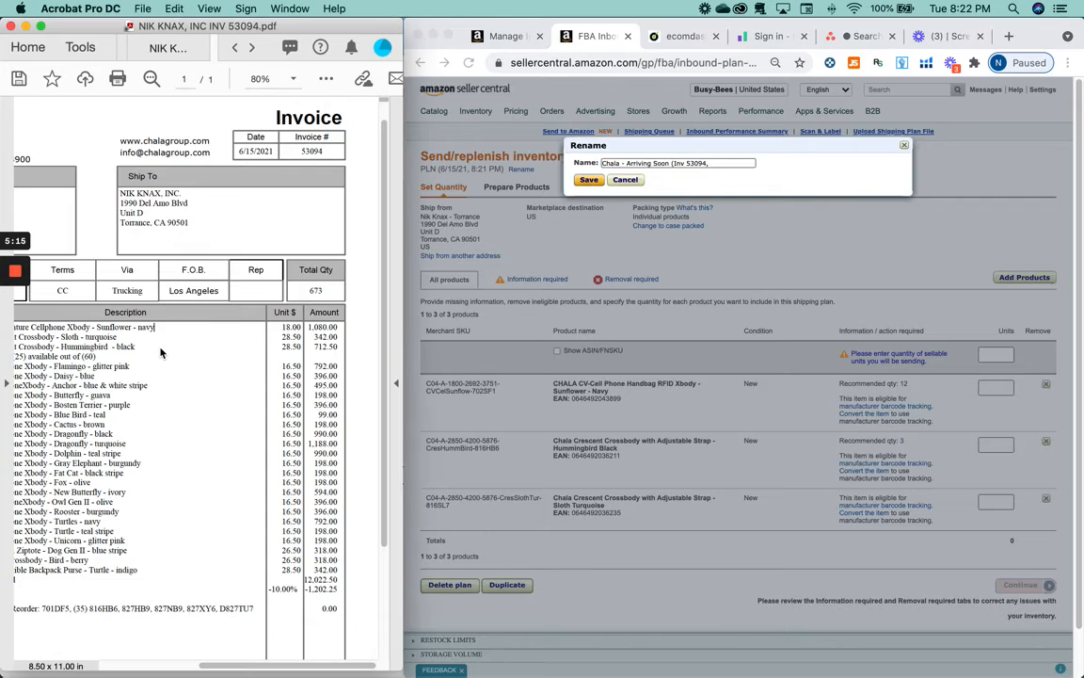
scroll(162, 353, "left", 5)
scroll(162, 353, "down", 2)
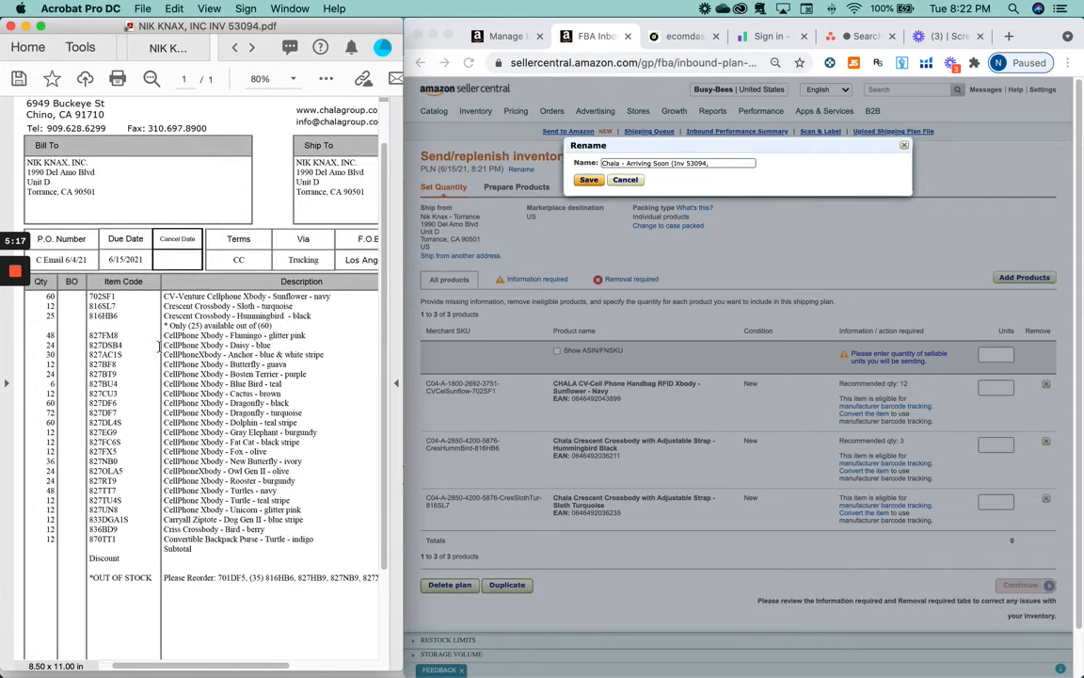
scroll(159, 347, "up", 2)
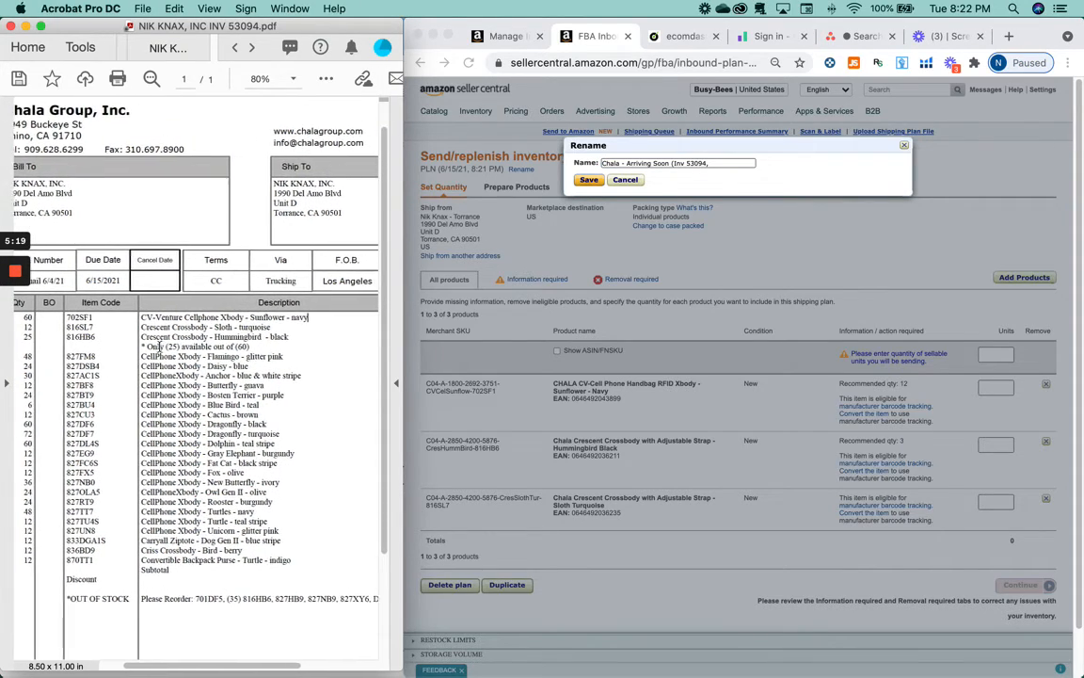
scroll(268, 358, "right", 5)
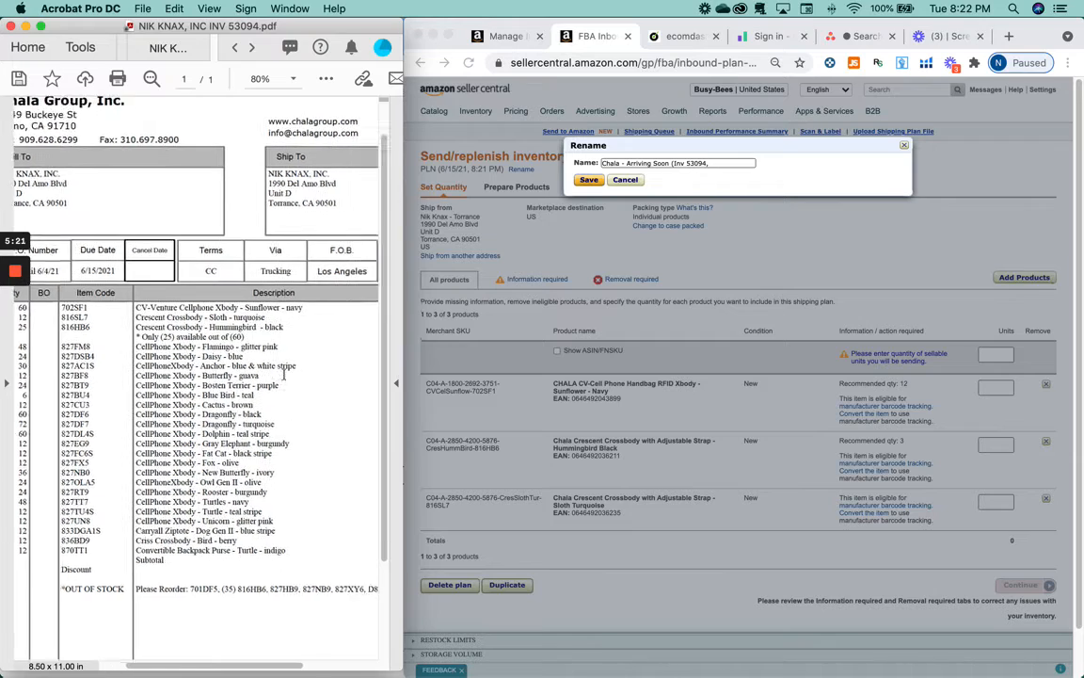
scroll(283, 379, "right", 3)
scroll(283, 376, "left", 6)
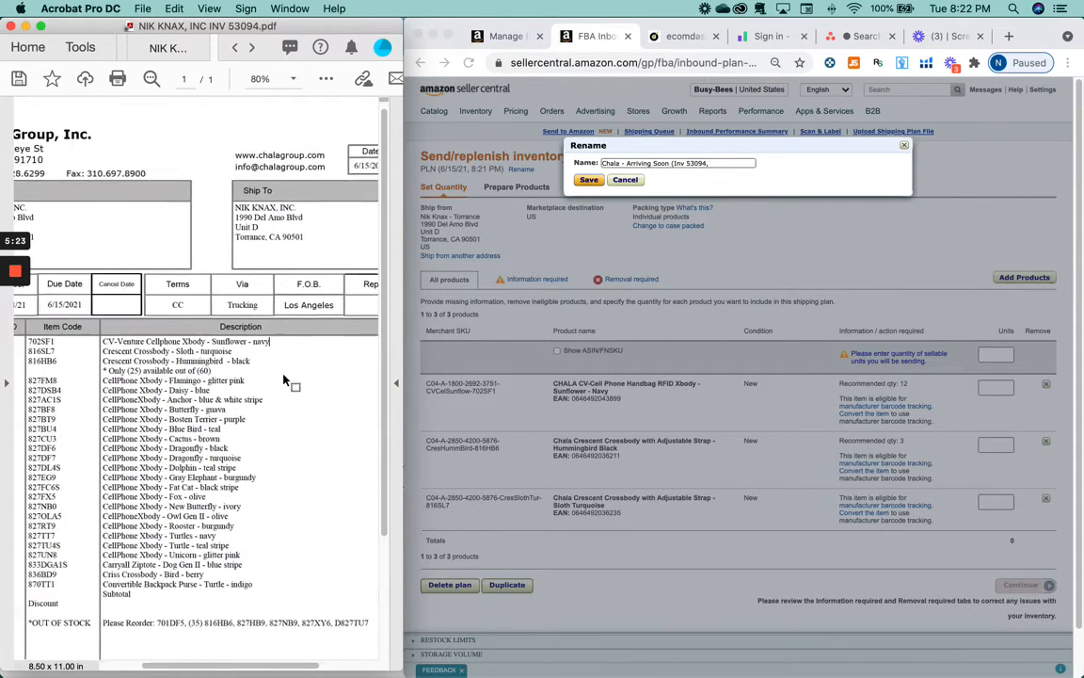
scroll(282, 376, "right", 3)
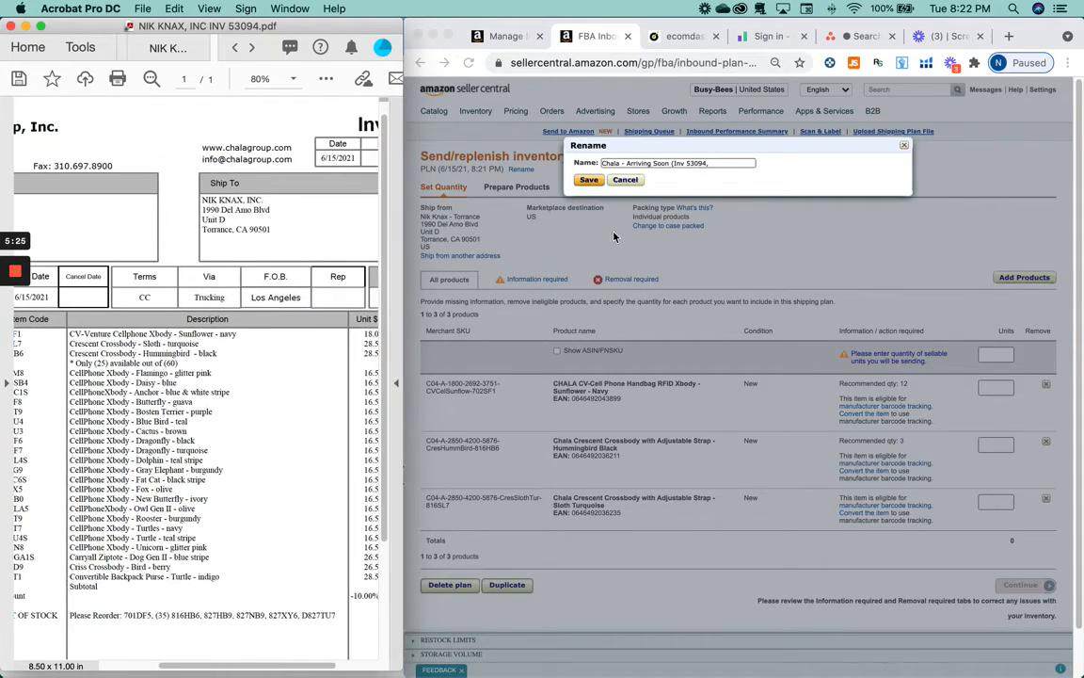
left_click(739, 166)
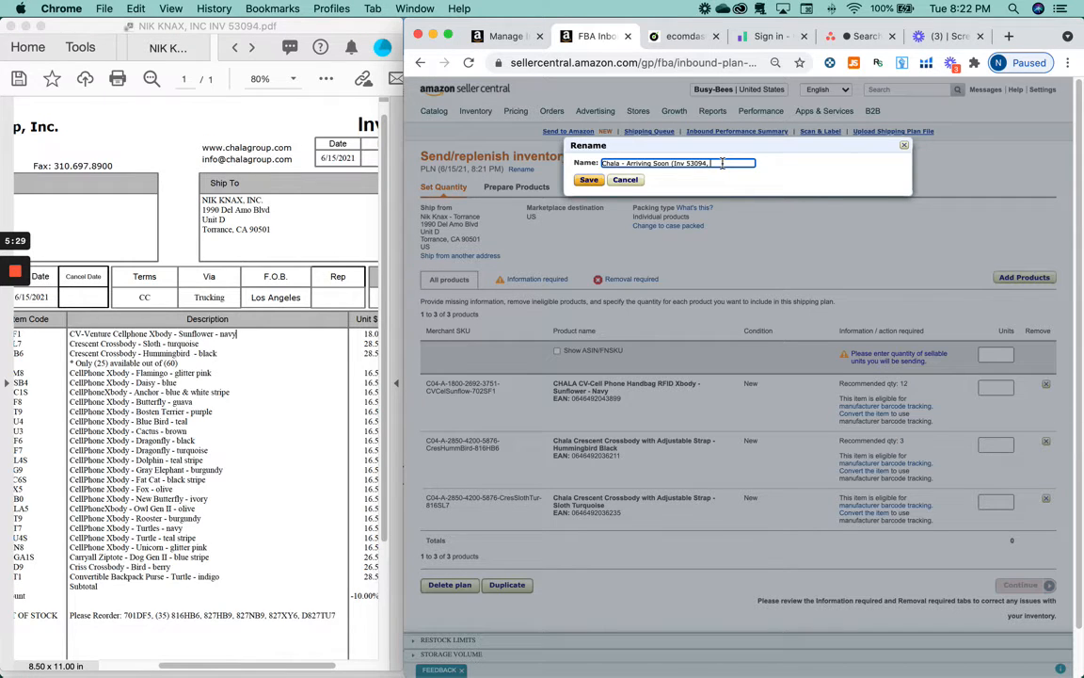
type("Crder 6/7/21)")
- Save the name 'Chala - Arriving Soon (Inv 53094, Order 6/7/21)' and recheck the invoice
left_click(589, 179)
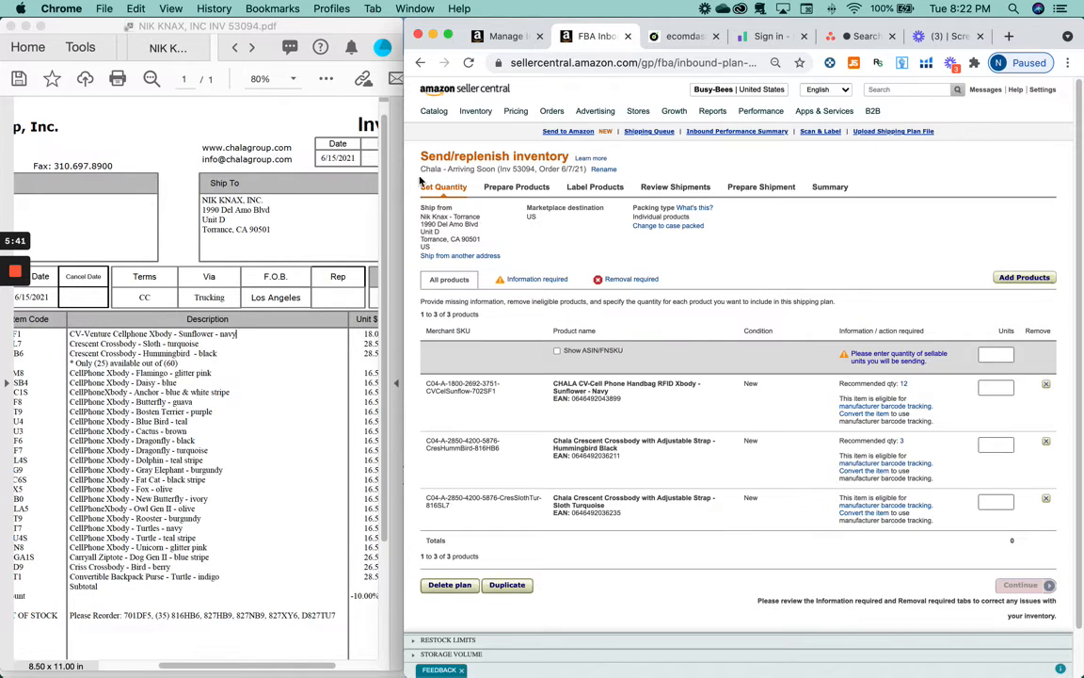
scroll(285, 316, "left", 5)
scroll(285, 316, "down", 1)
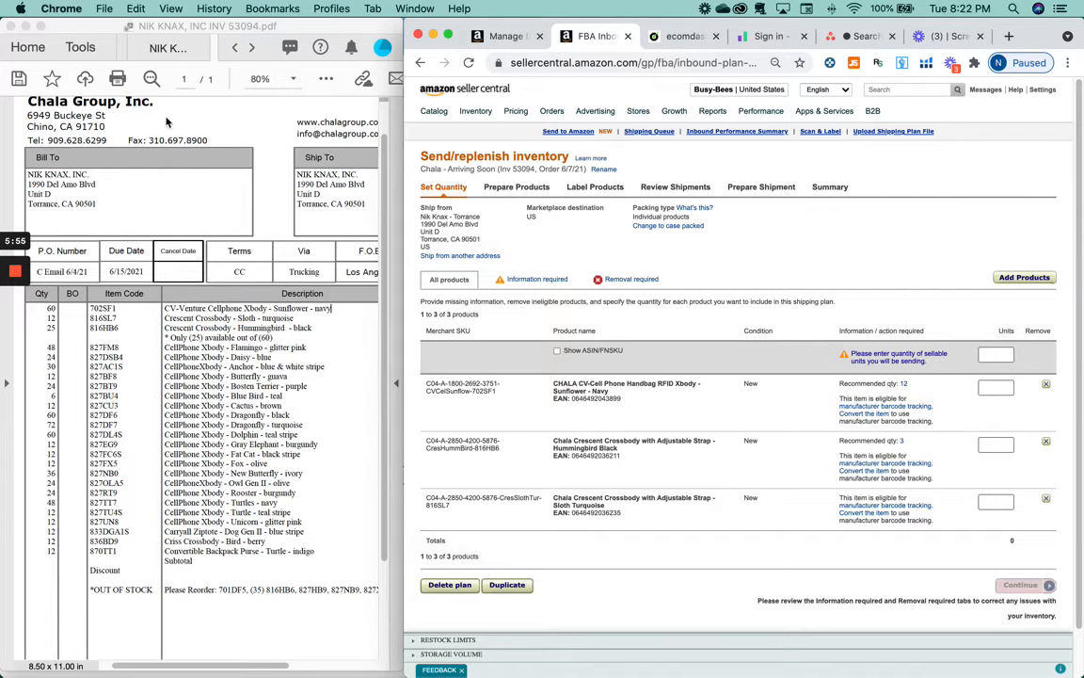
scroll(135, 339, "up", 1)
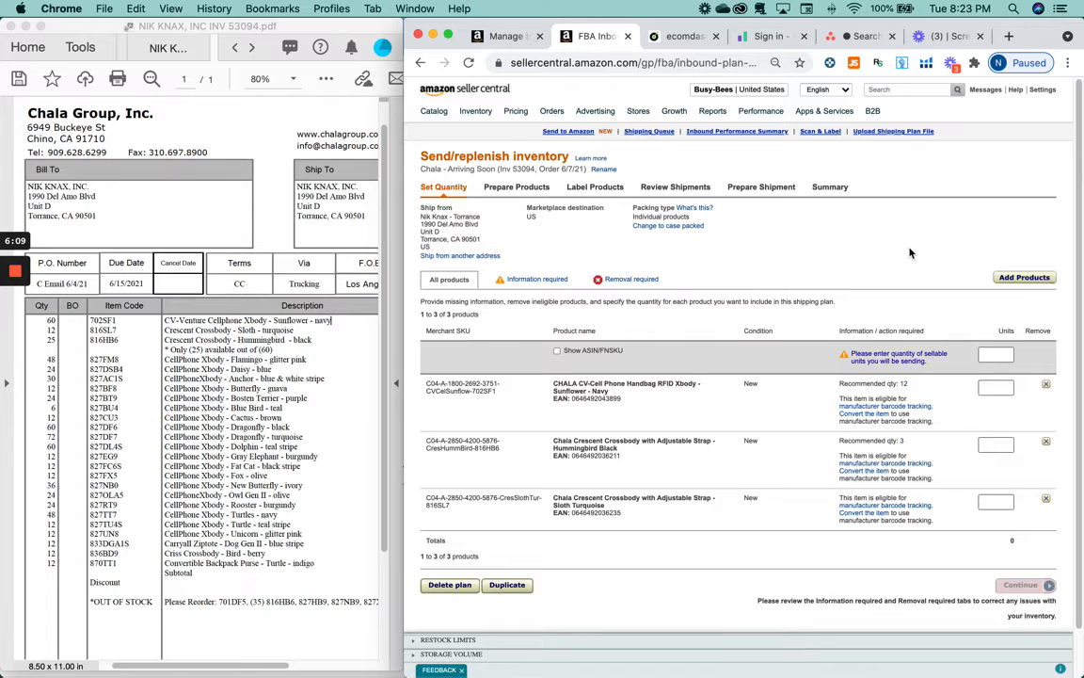
left_click(277, 307)
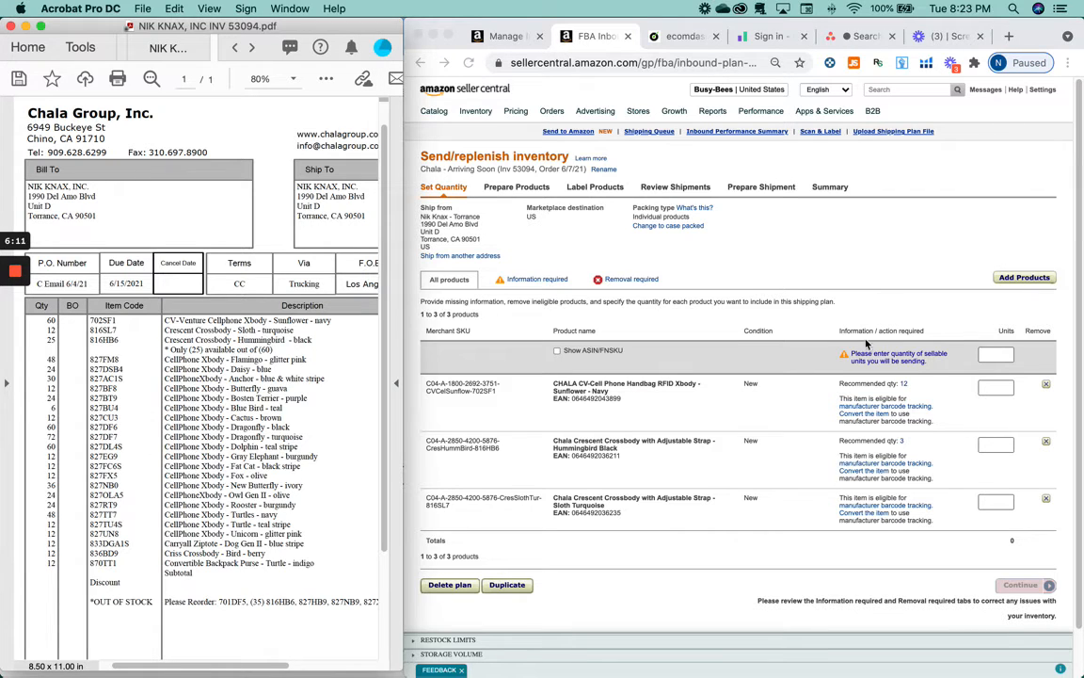
left_click(973, 236)
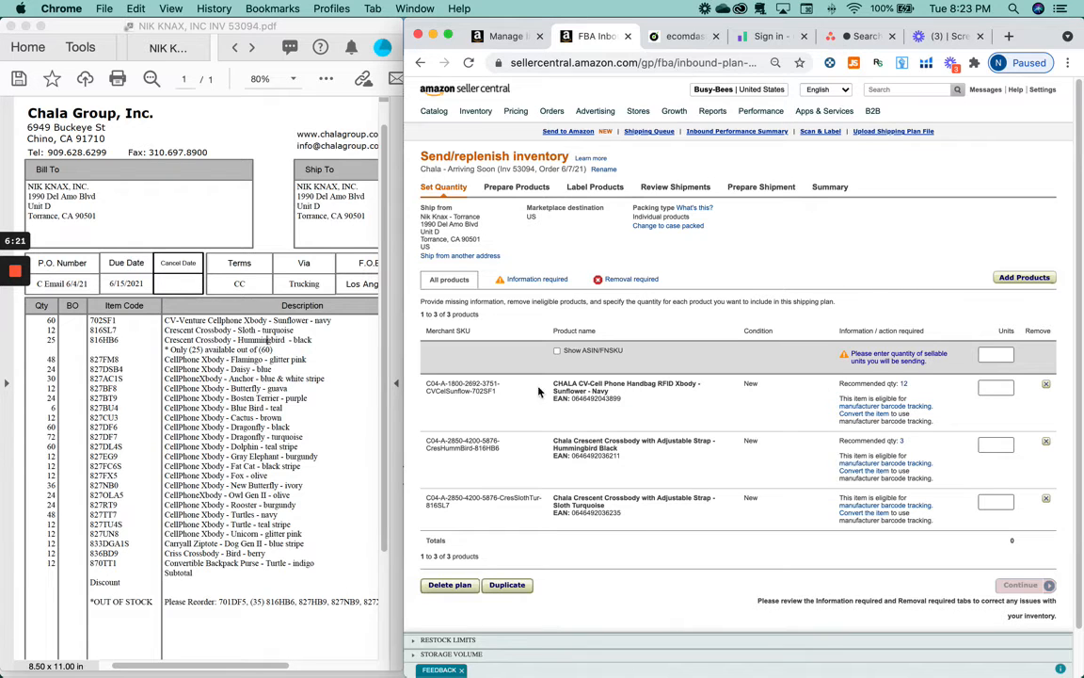
- Switch the plan to case-packed with one case for each SKU
left_click(996, 386)
type("6")
left_click(675, 226)
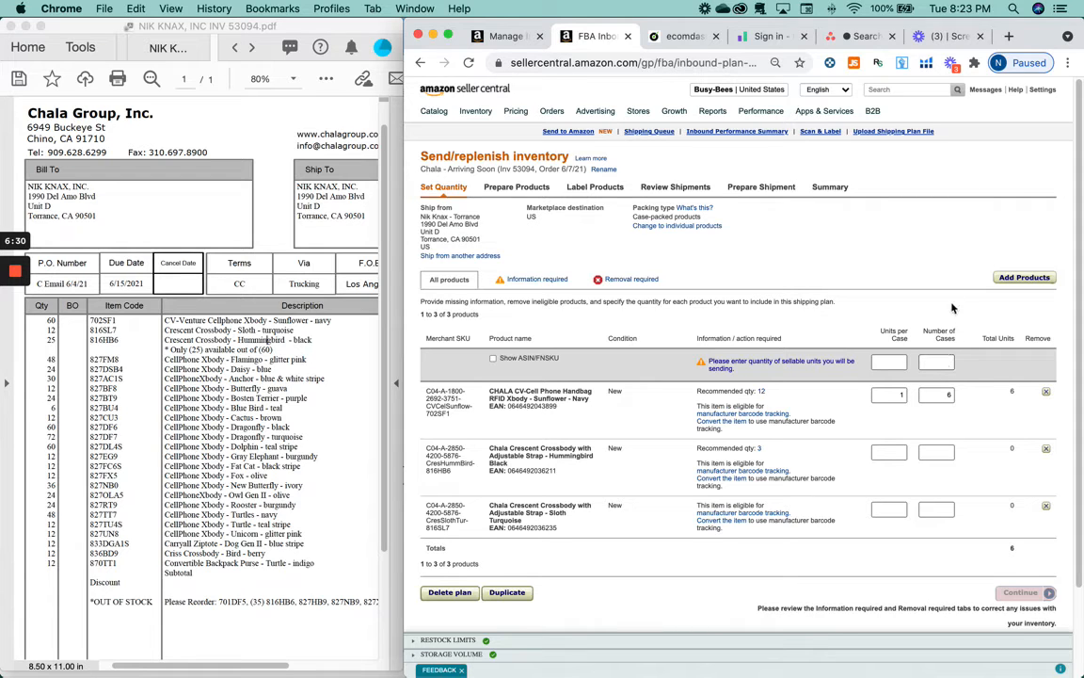
left_click(941, 359)
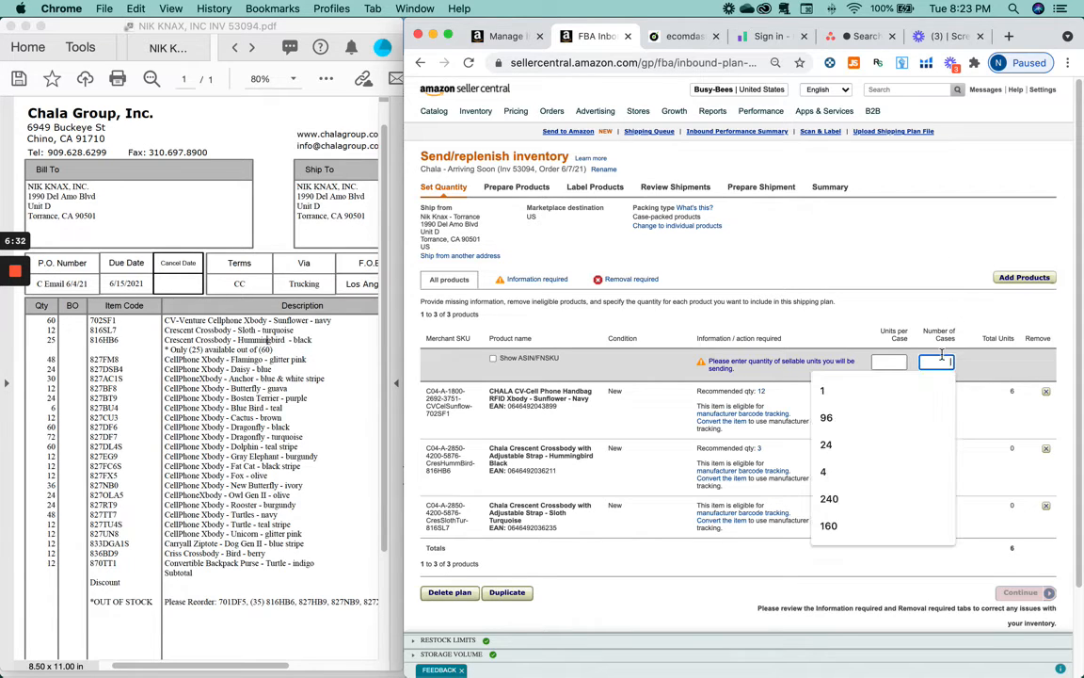
left_click(967, 237)
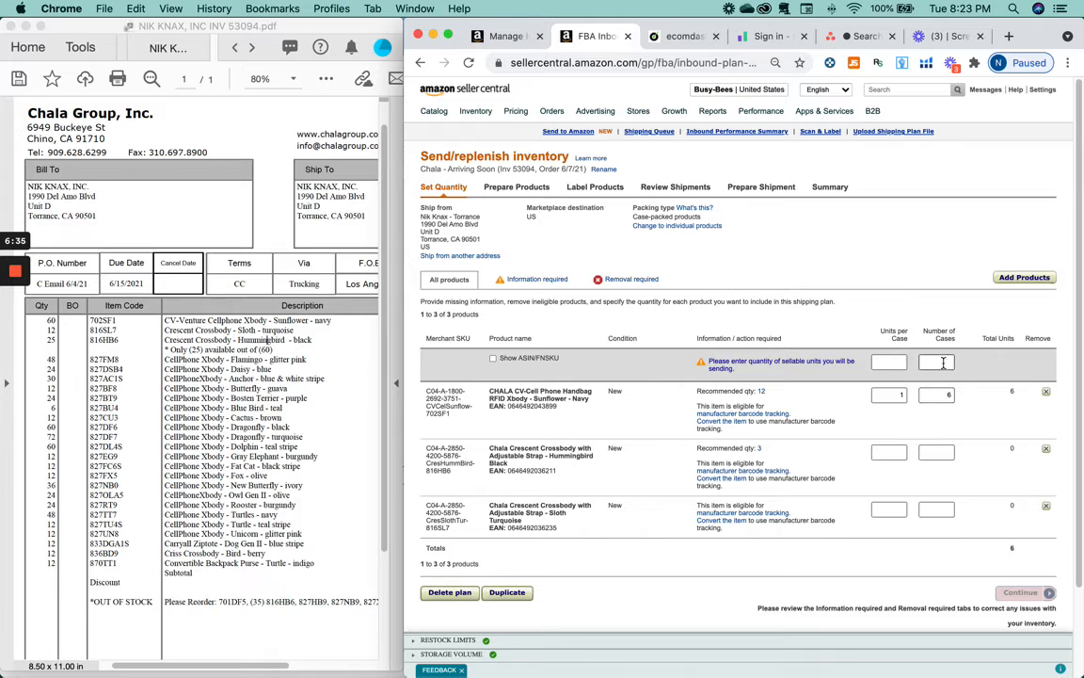
left_click(943, 362)
left_click(939, 389)
- Set 60 units per case for the 702SF1 sunflower SKU
scroll(935, 431, "down", 1)
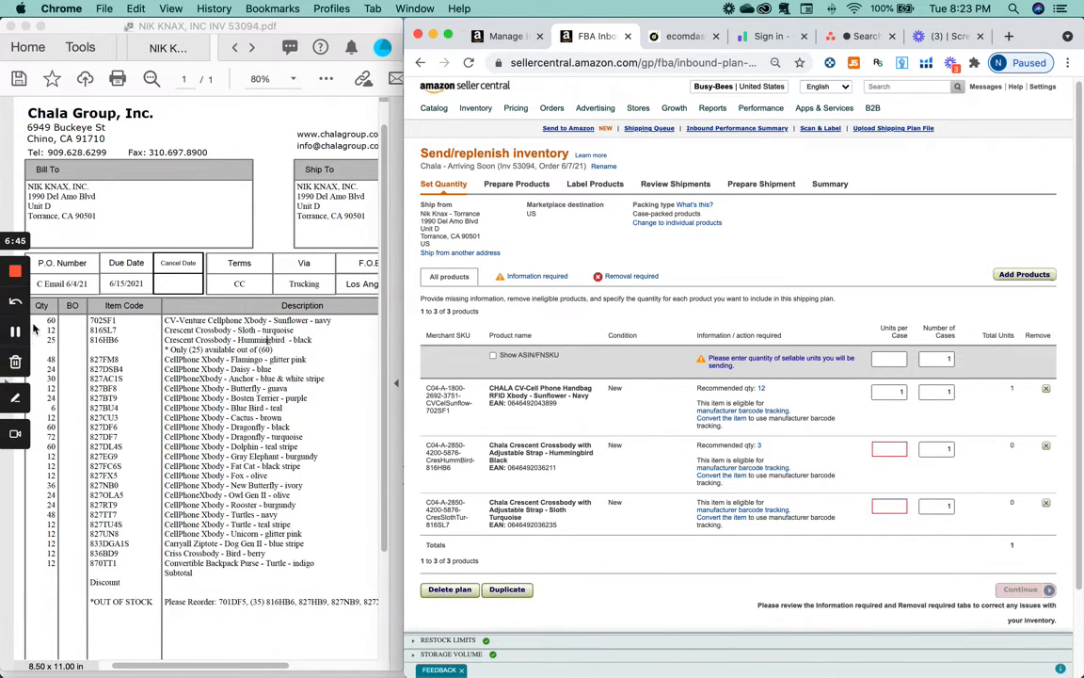
double_click(888, 392)
type("6")
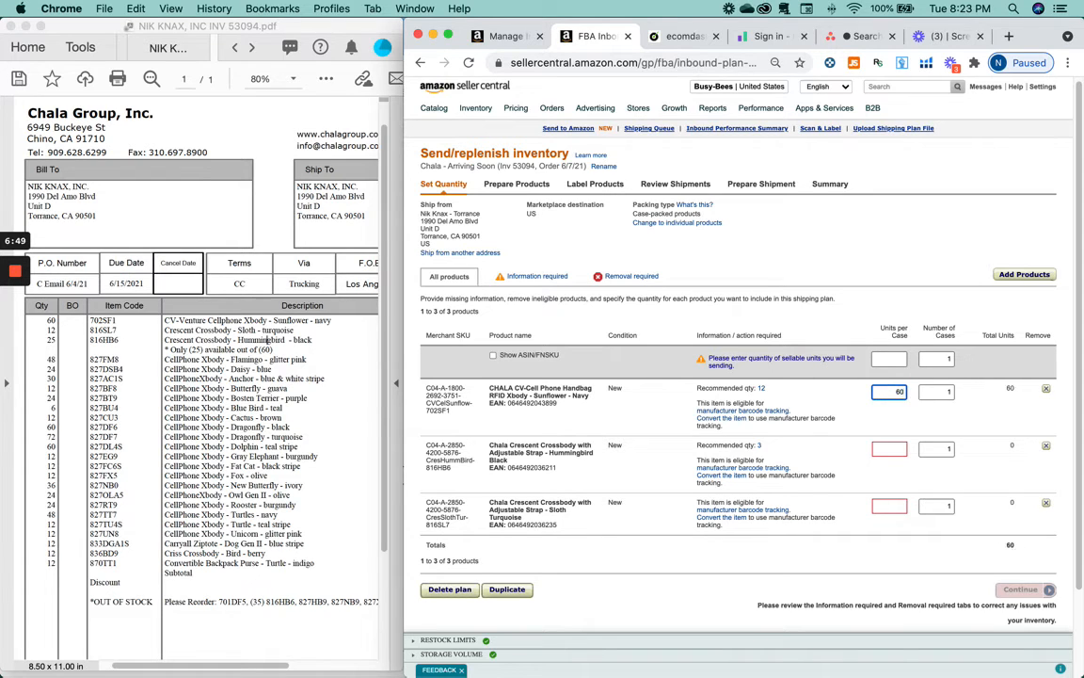
type("0")
left_click(890, 449)
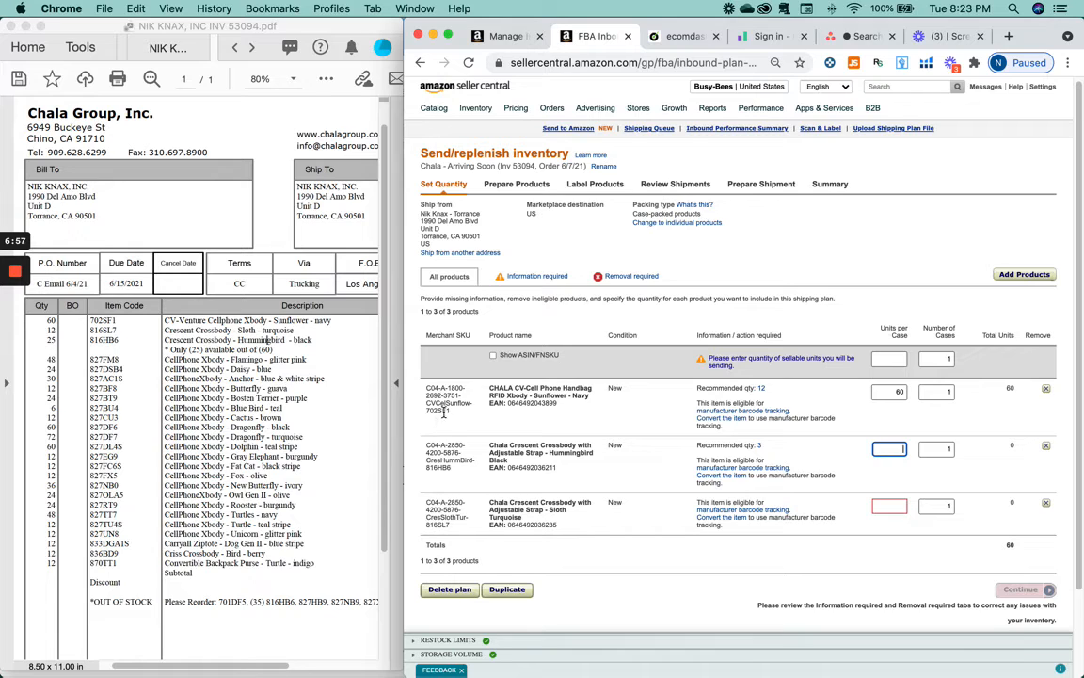
double_click(438, 410)
left_click(428, 471)
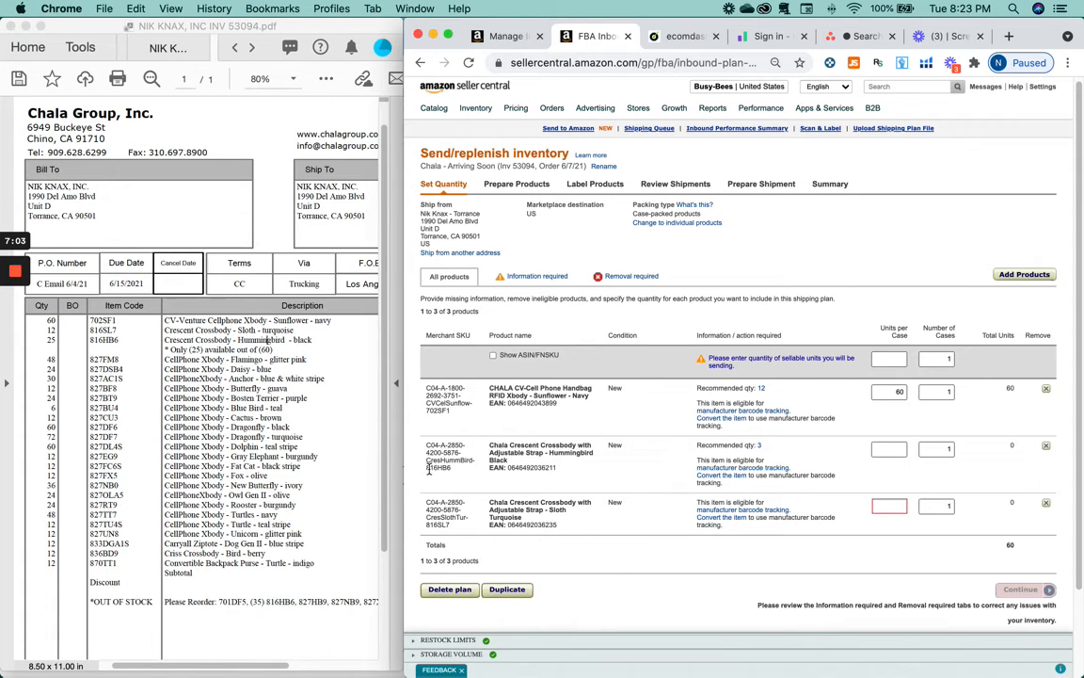
double_click(104, 338)
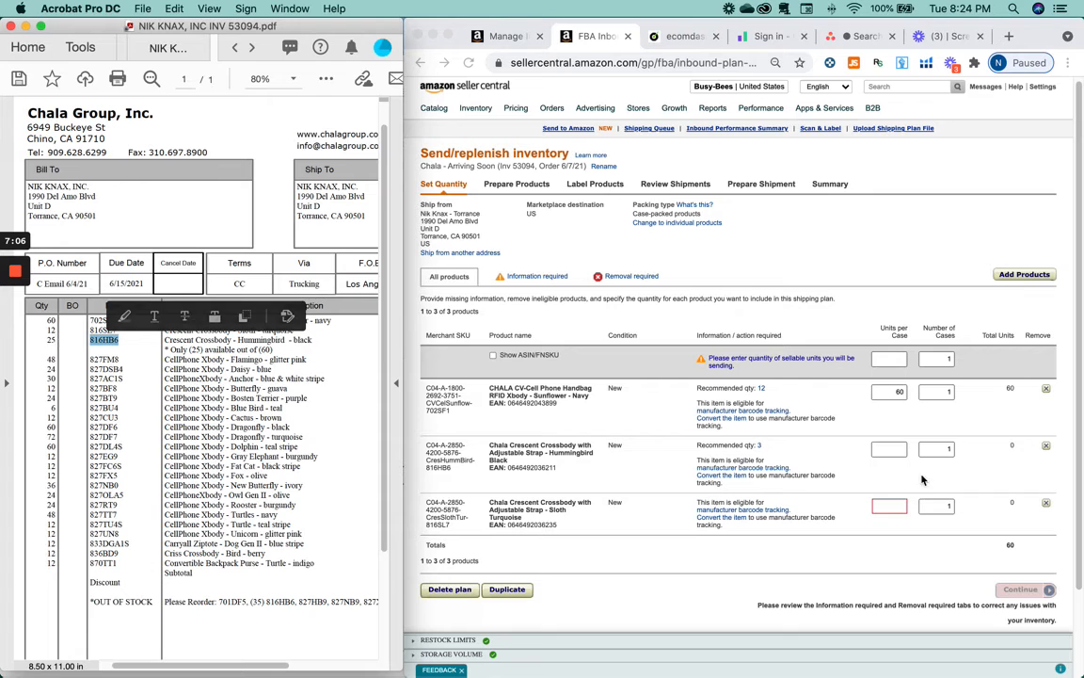
- Enter 25 units per case for 816HB6 and 12 for 816SL7
left_click(888, 452)
type("24")
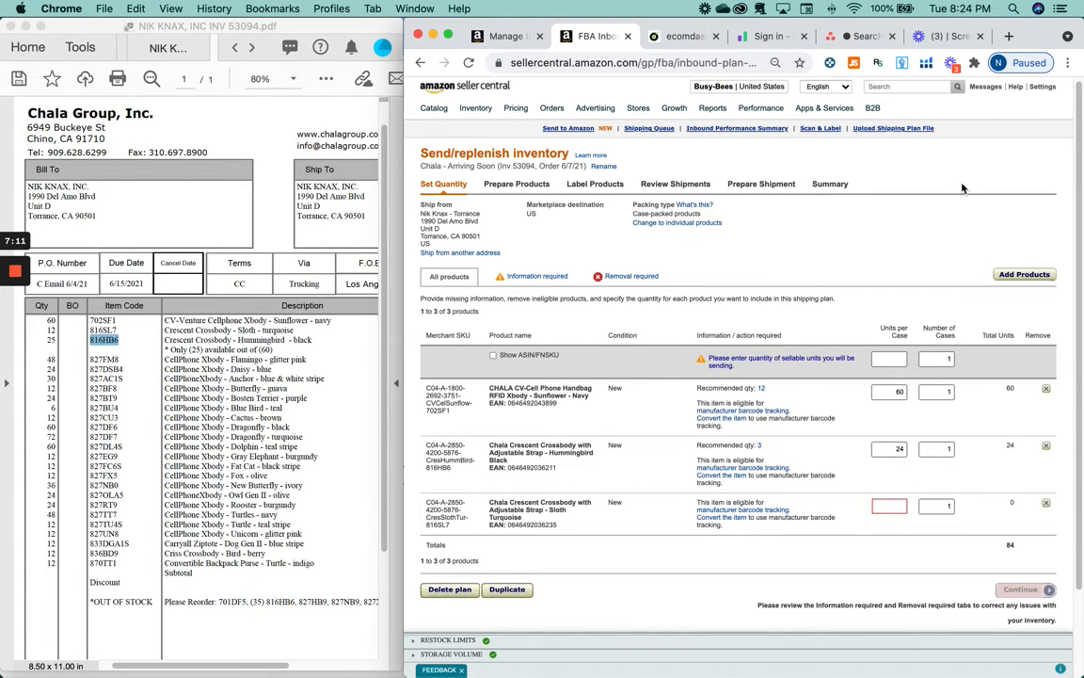
left_click(883, 452)
key("BackSpace")
type("5")
left_click(947, 268)
double_click(103, 330)
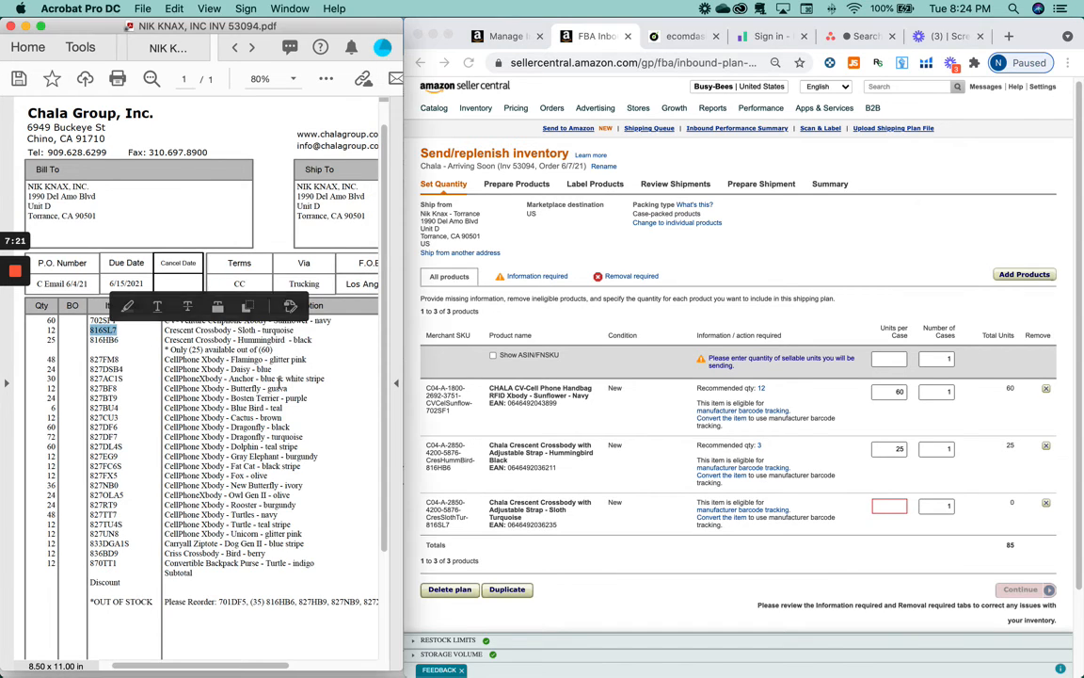
left_click(894, 506)
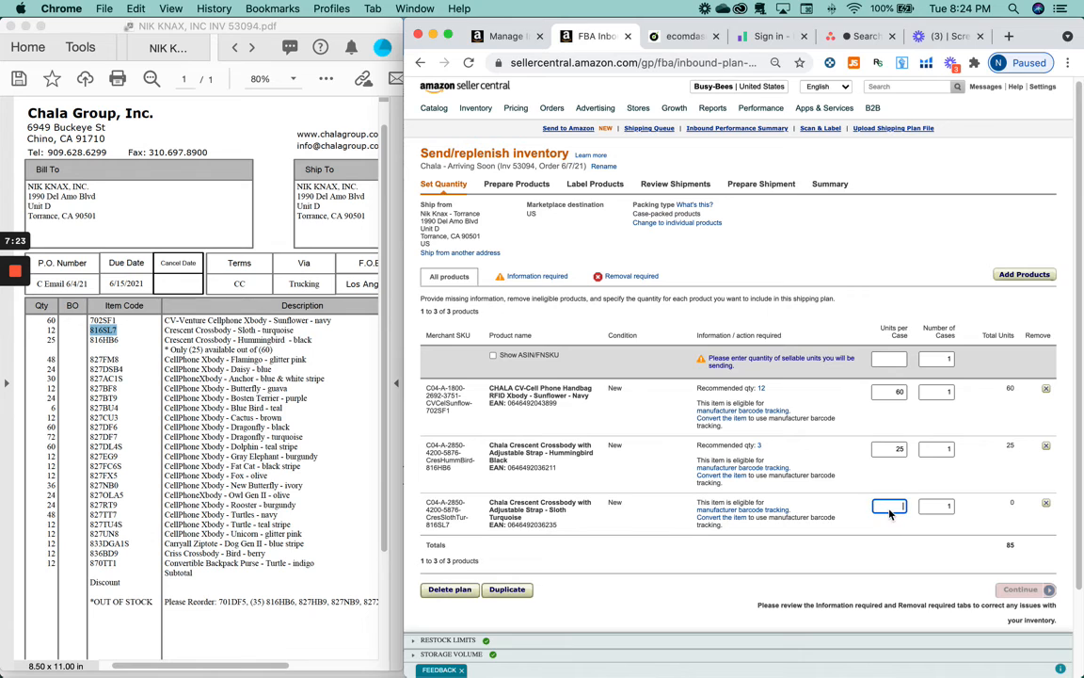
type("12")
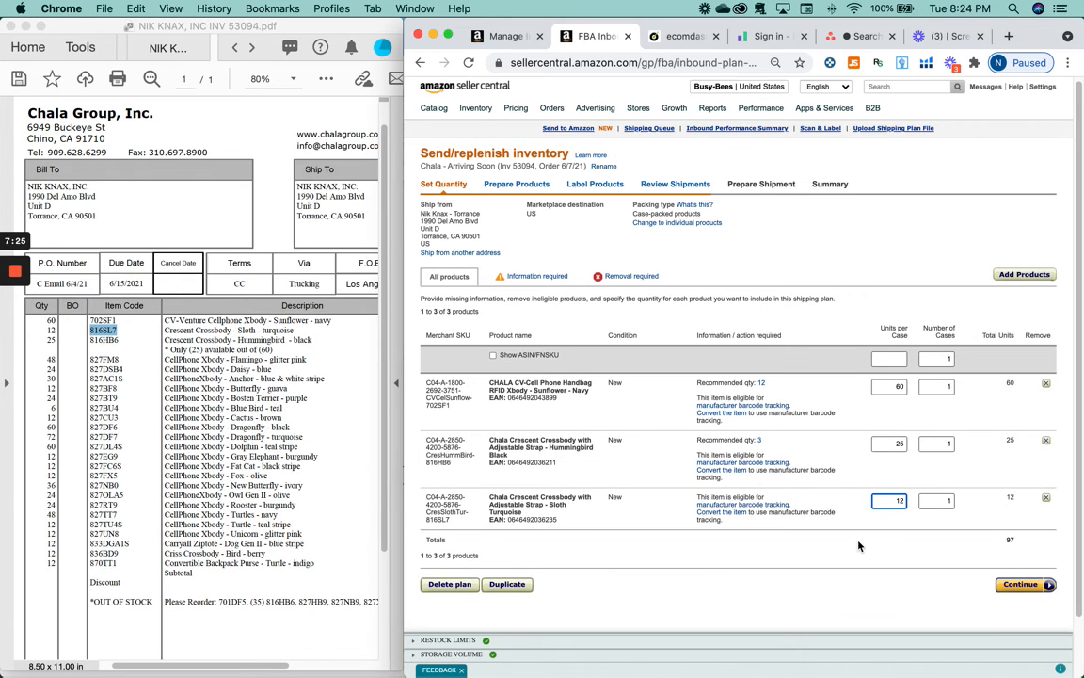
left_click(858, 545)
scroll(857, 249, "down", 1)
scroll(832, 499, "up", 1)
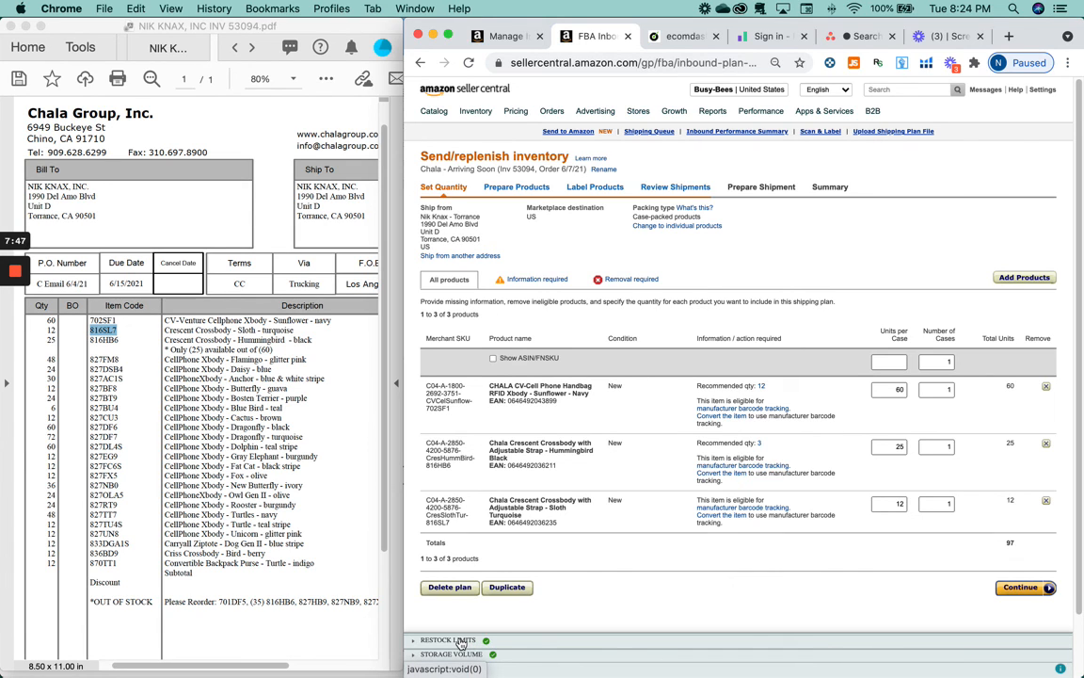
mouse_move(15, 273)
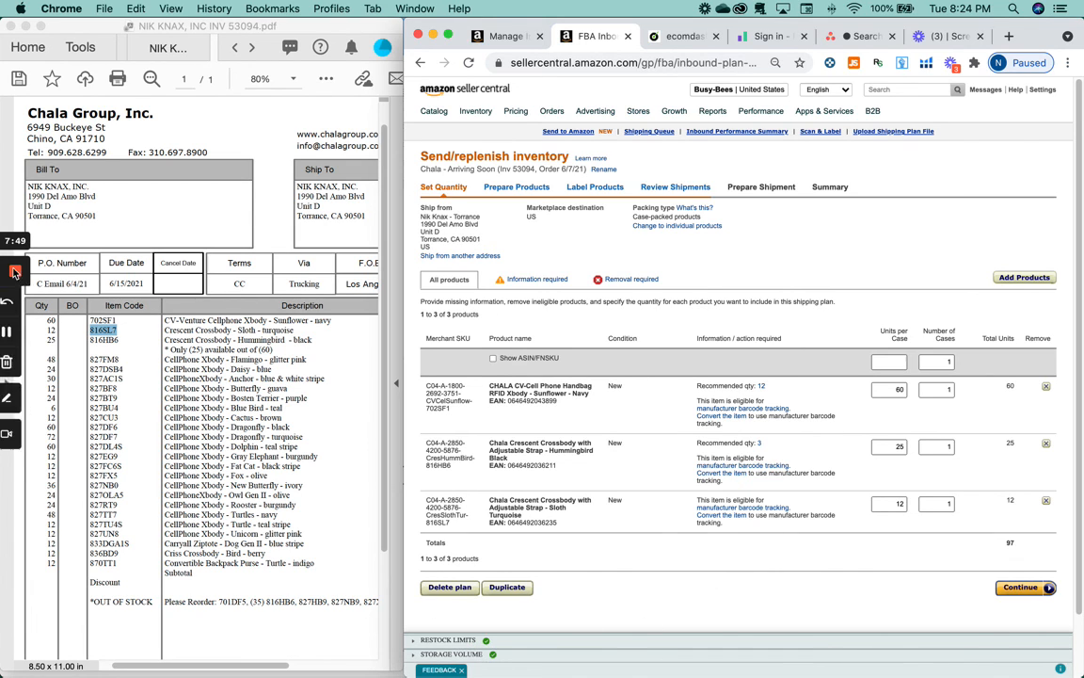